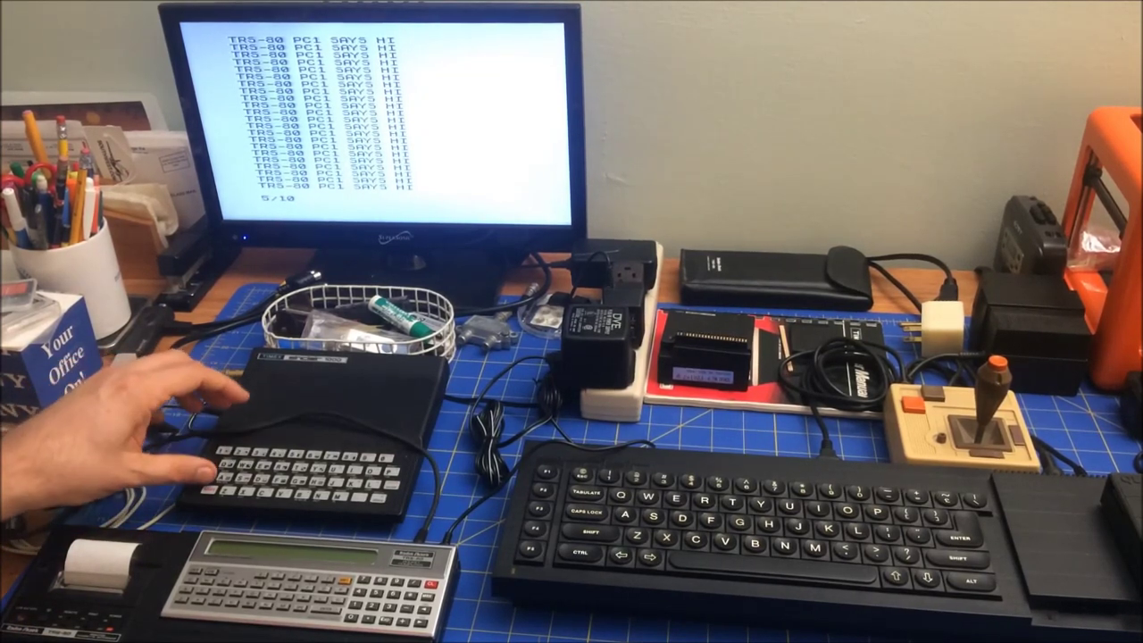
Open BASIC program line 10 for editing and delete "TRS-80 PC1" from its PRINT string.
key("shift+2")
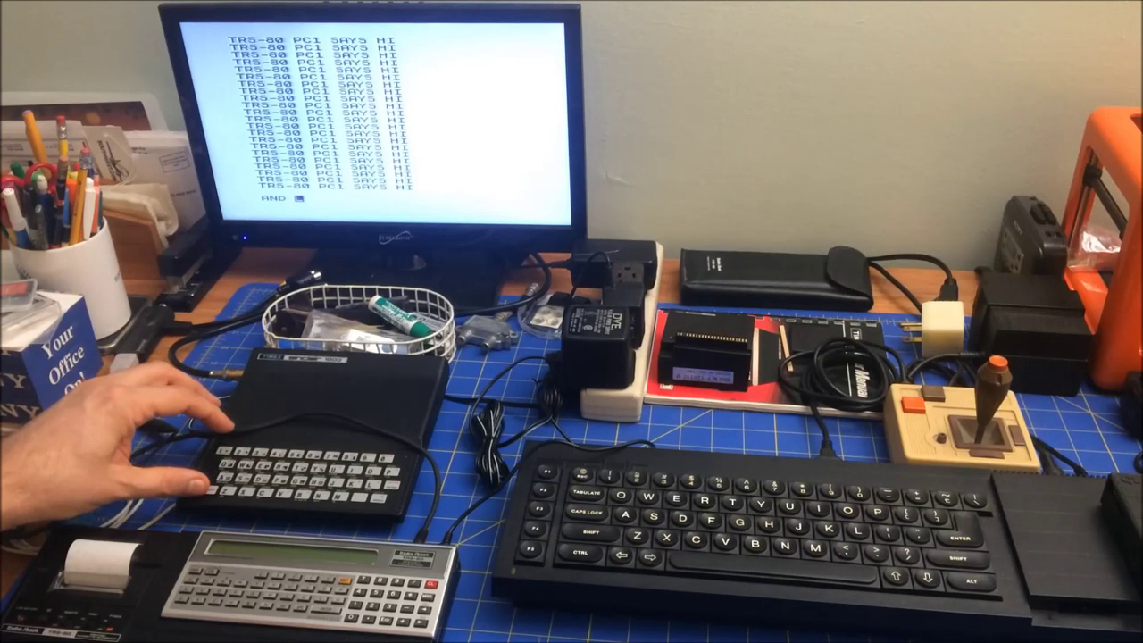
key("shift+1")
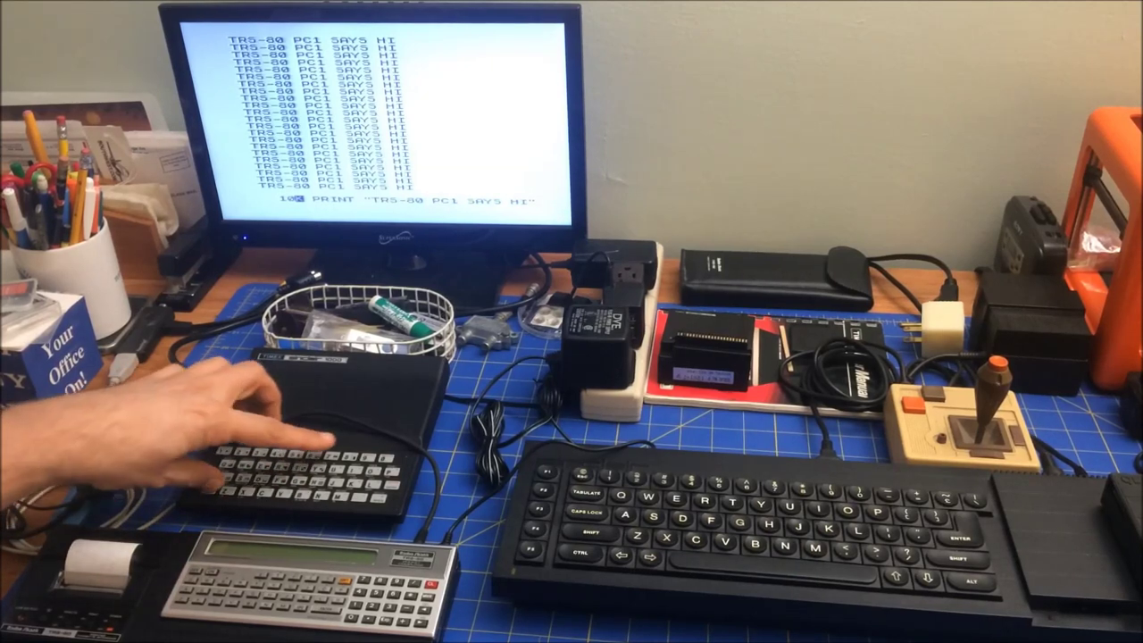
key("shift+8")
key("shift+8")
key("shift+8")
key("shift+8")
key("shift+8")
key("shift+8")
key("shift+8")
key("shift+8")
key("shift+8")
key("shift+8")
key("shift+8")
key("shift+8")
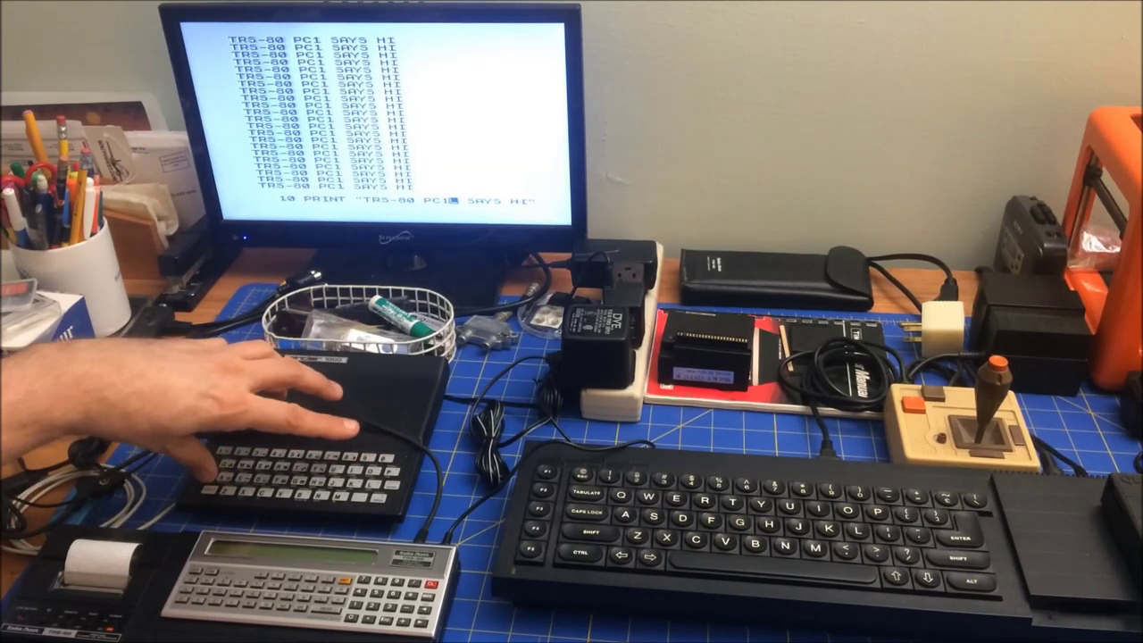
key("shift+0")
key("shift+0")
key("shift+0")
key("shift+0")
key("shift+0")
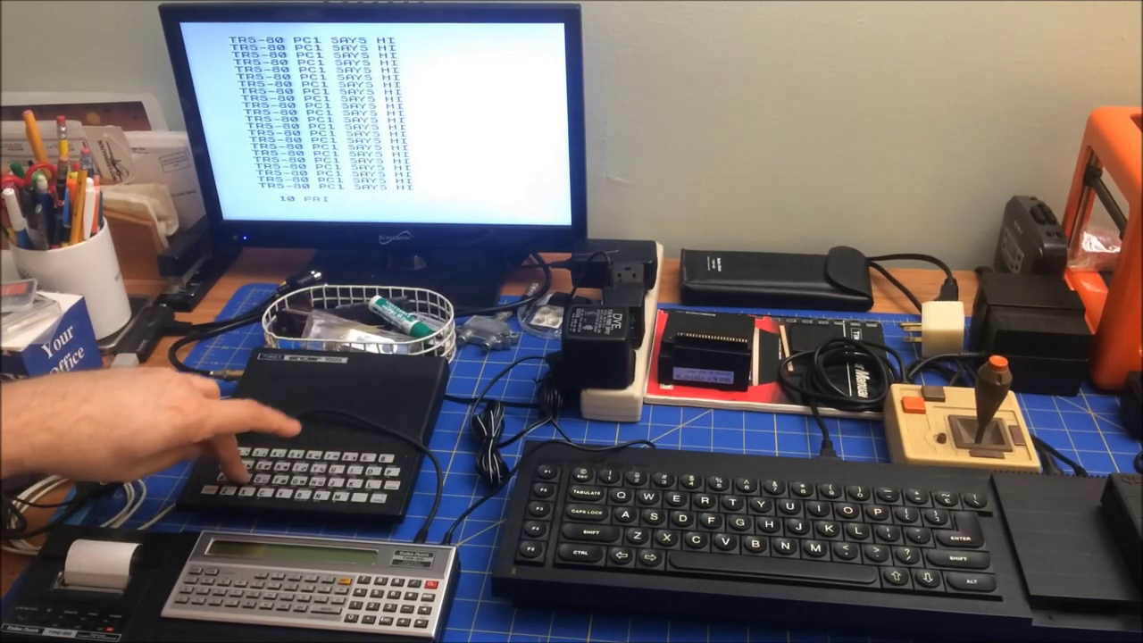
Insert "SINCLAIR ZX81" before "SAYS HI" in line 10 and enter the edited line into the program.
type("SINCL")
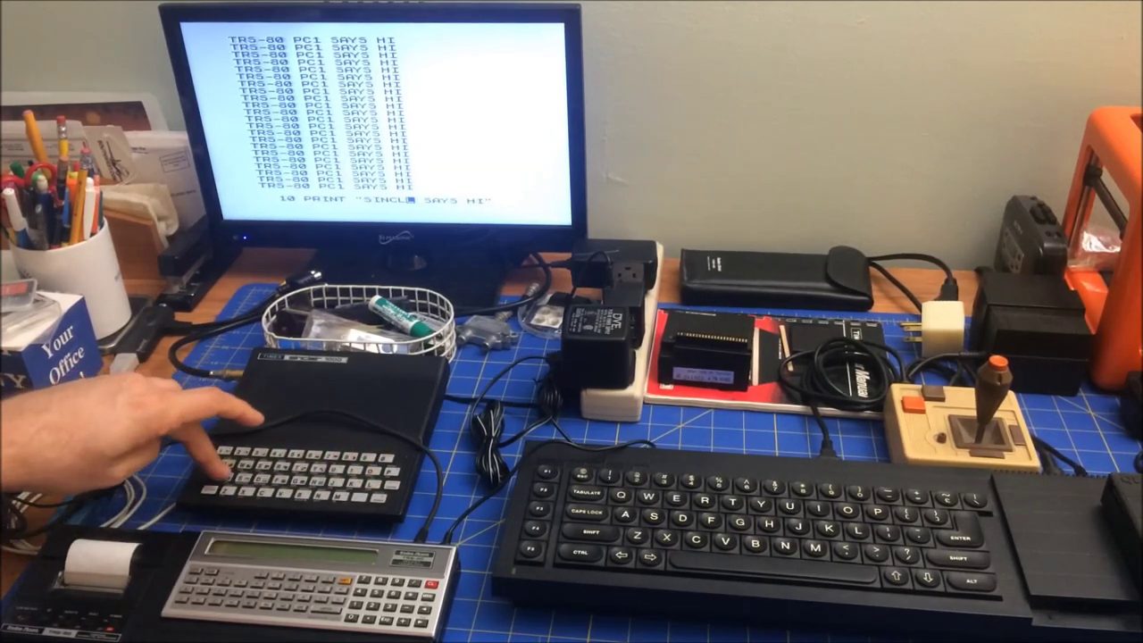
type("A")
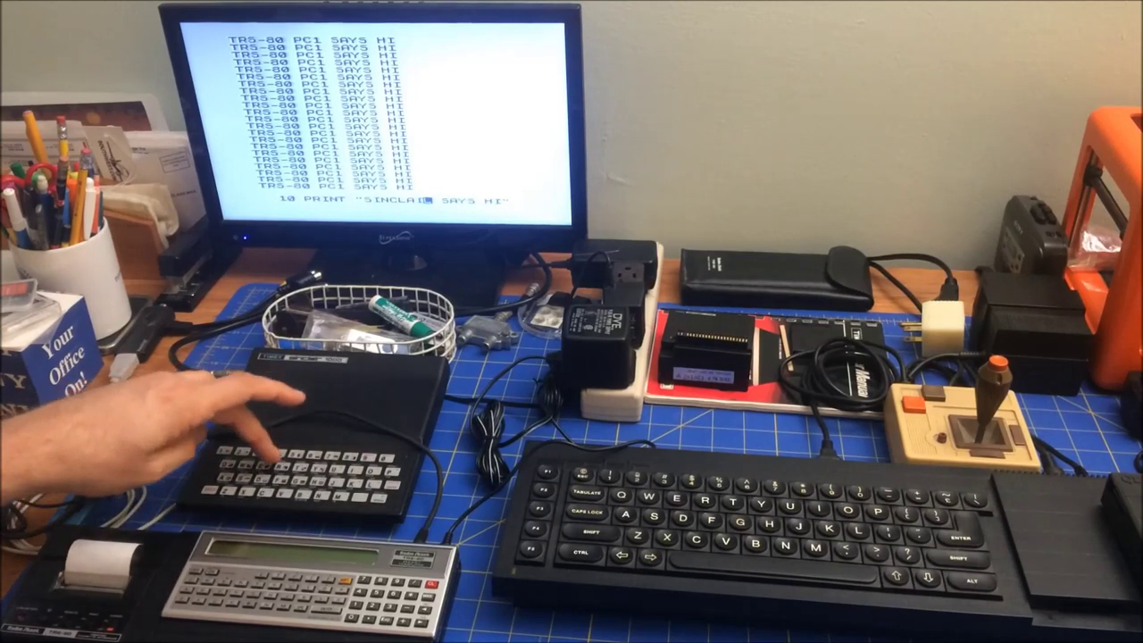
type("IR")
type(" Z")
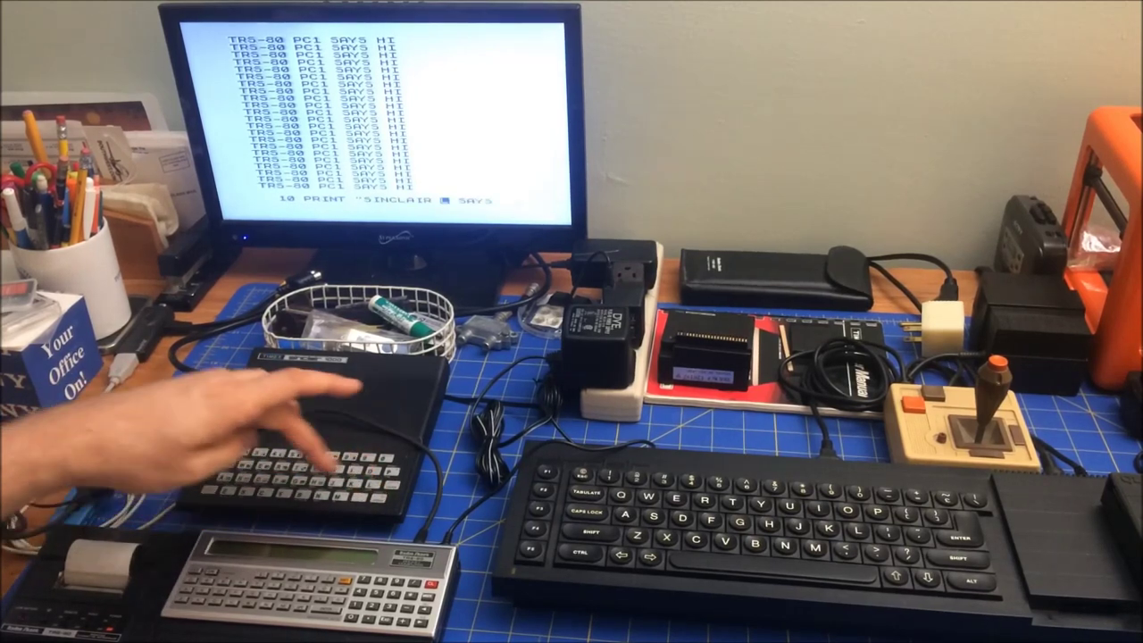
type("X8")
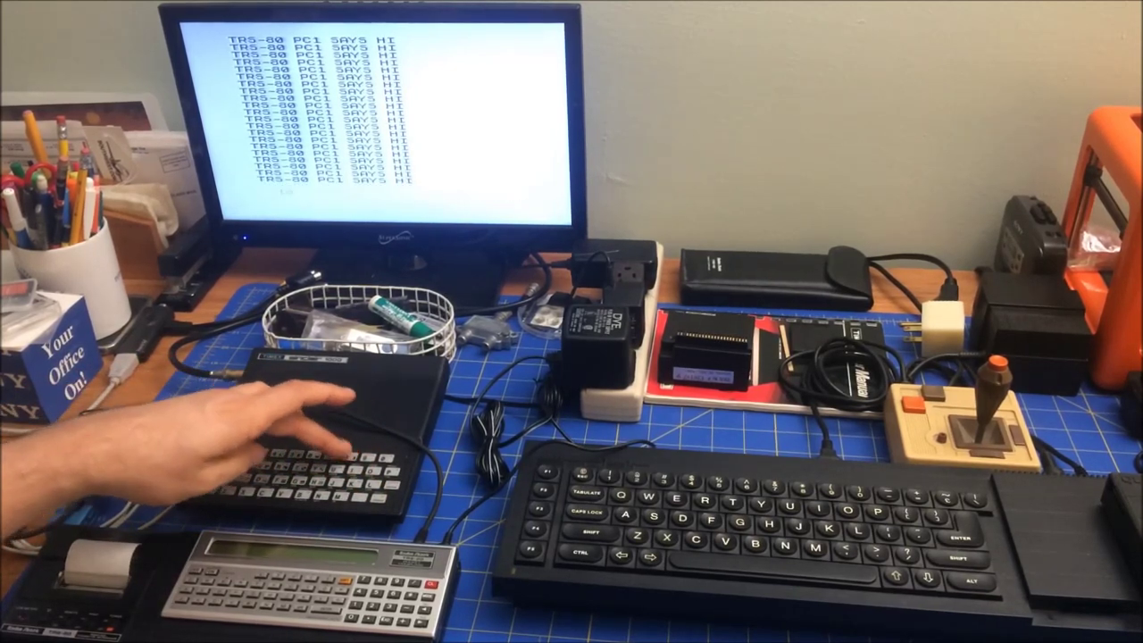
type("10 PRINT \"SINCLAIR ZX81 SAYS HI")
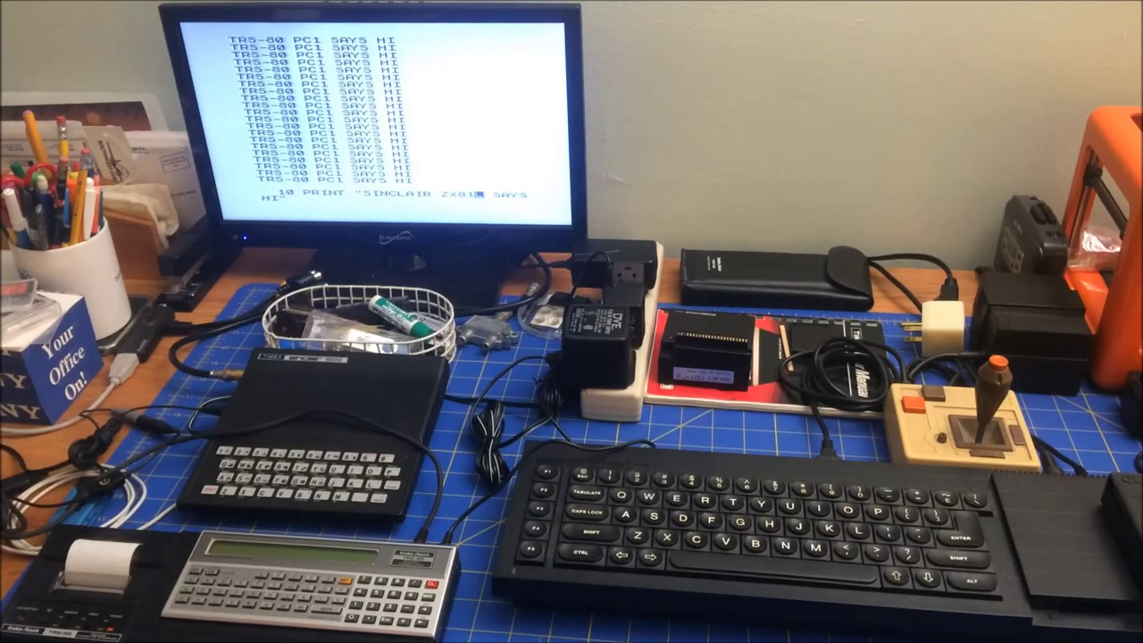
key("Return")
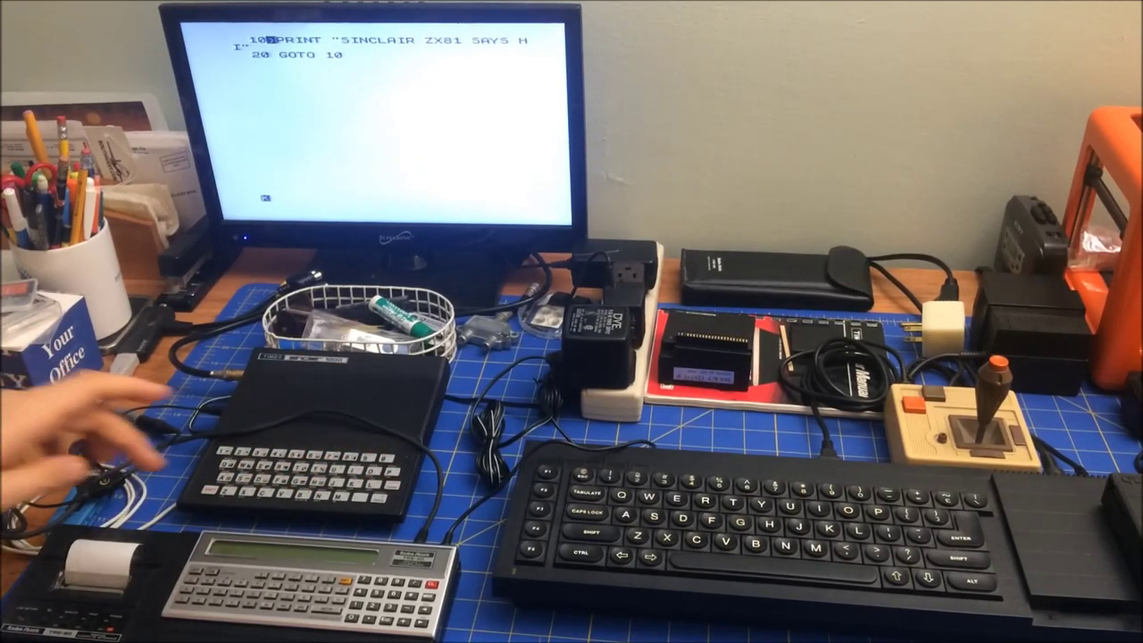
Prepare the command SAVE "ZX81" to output the BASIC program as audio.
key("s")
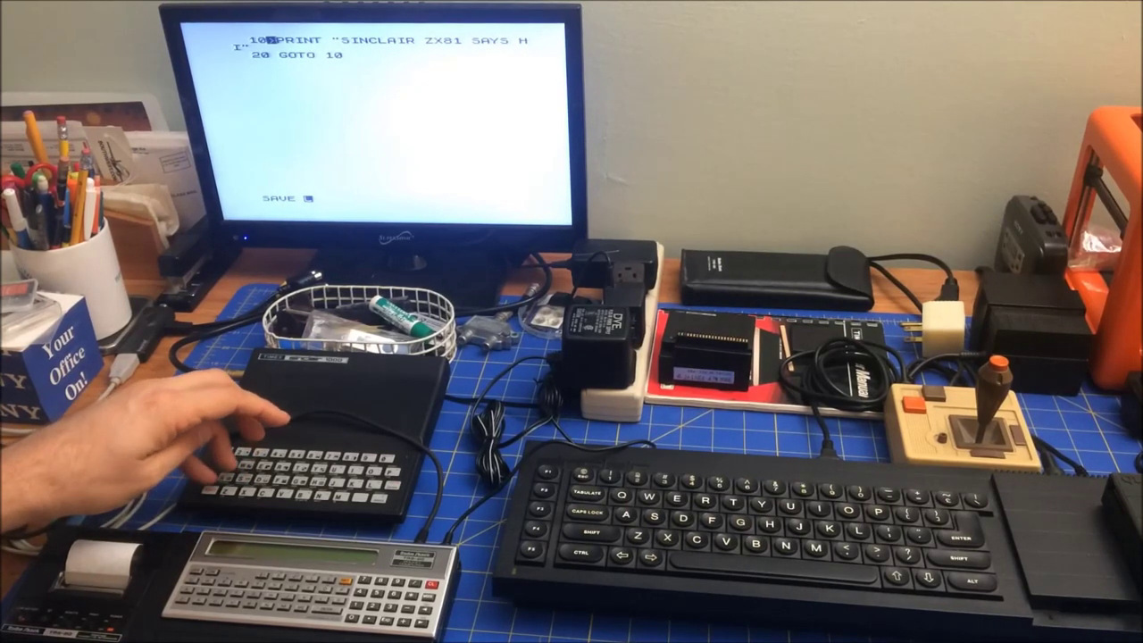
type("\"")
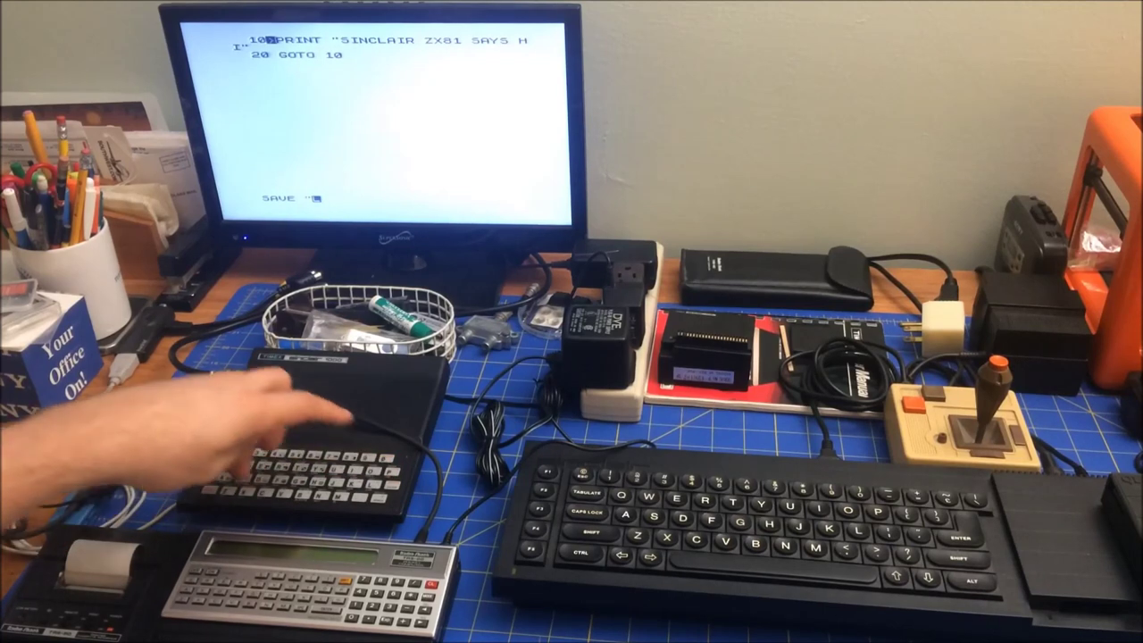
type("ZX")
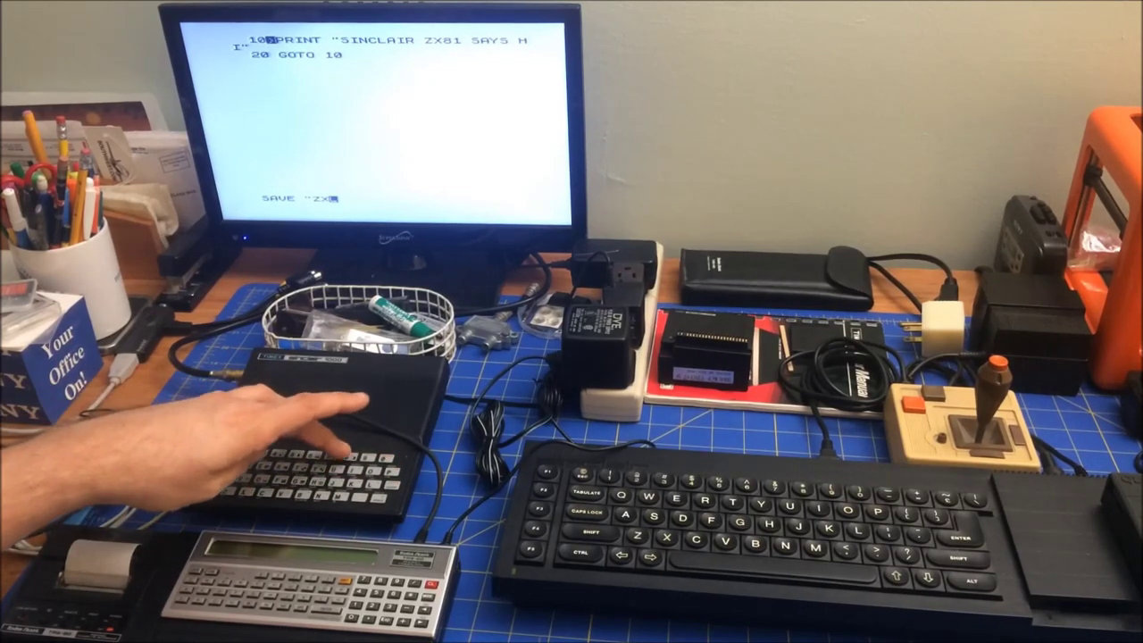
type("81")
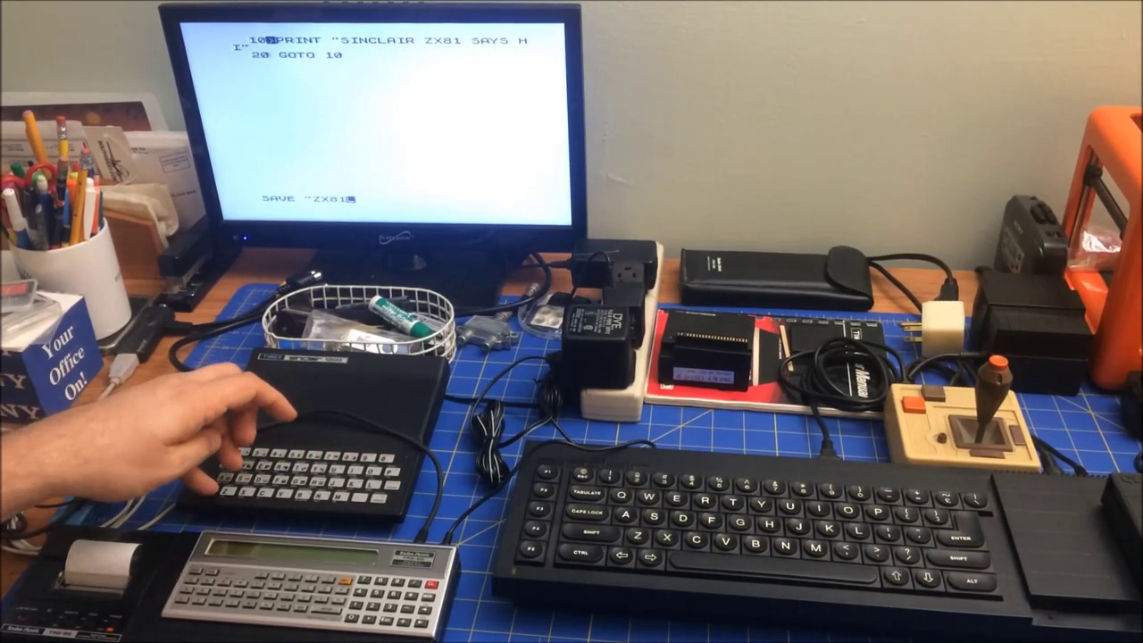
type("P")
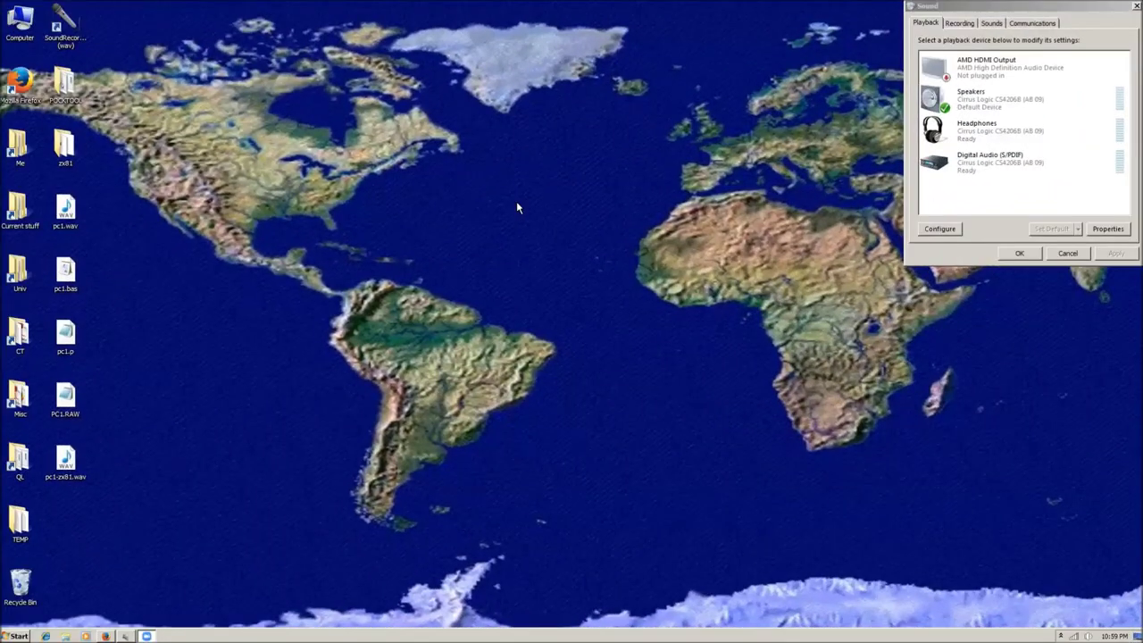
double_click(66, 25)
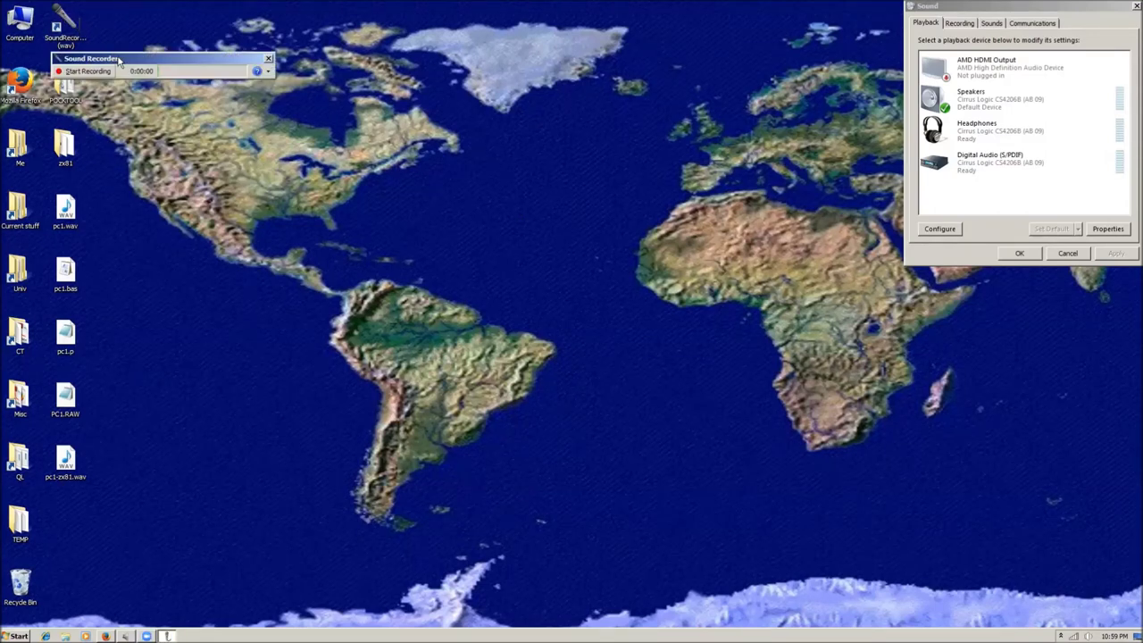
left_click_drag(118, 60, 168, 44)
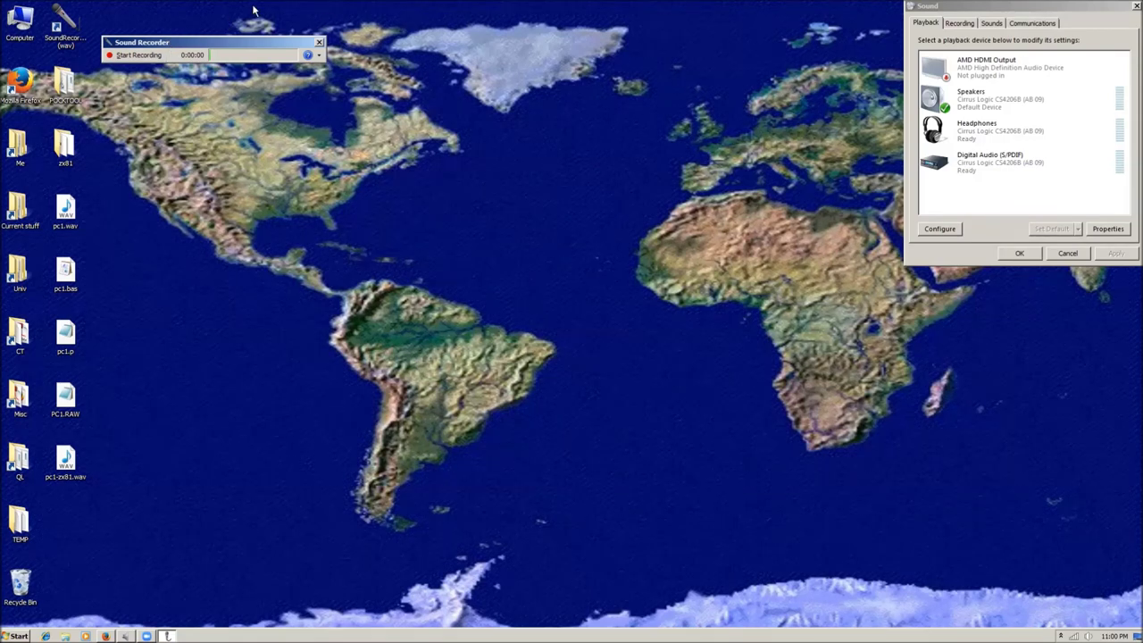
left_click(319, 42)
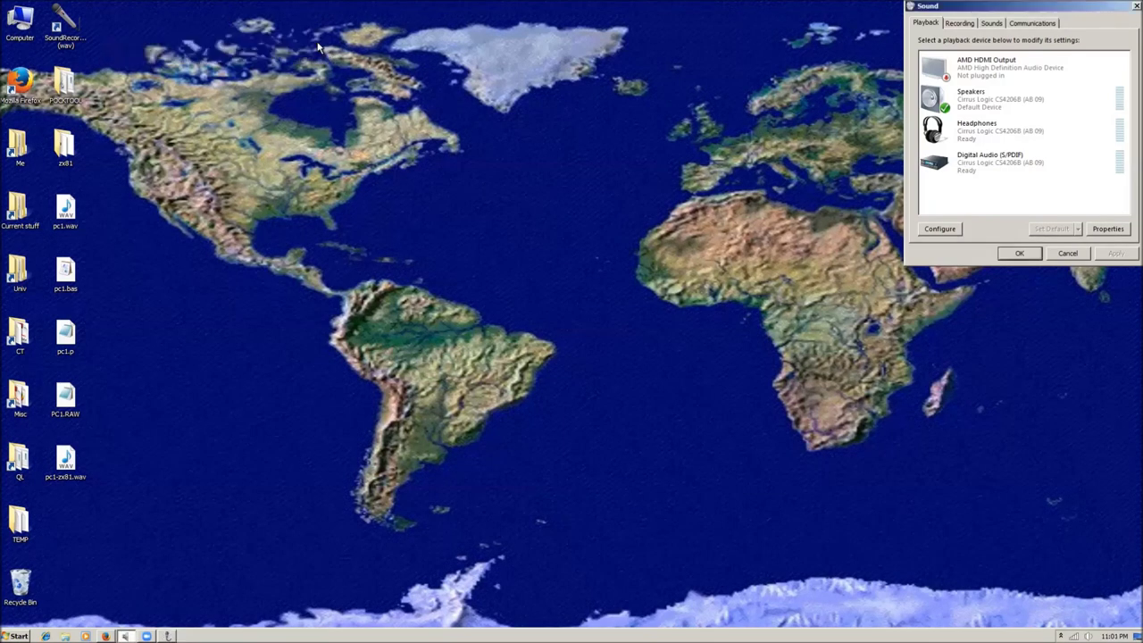
Switch to Sound Recorder and record about 13 seconds of the ZX81's save signal.
double_click(67, 20)
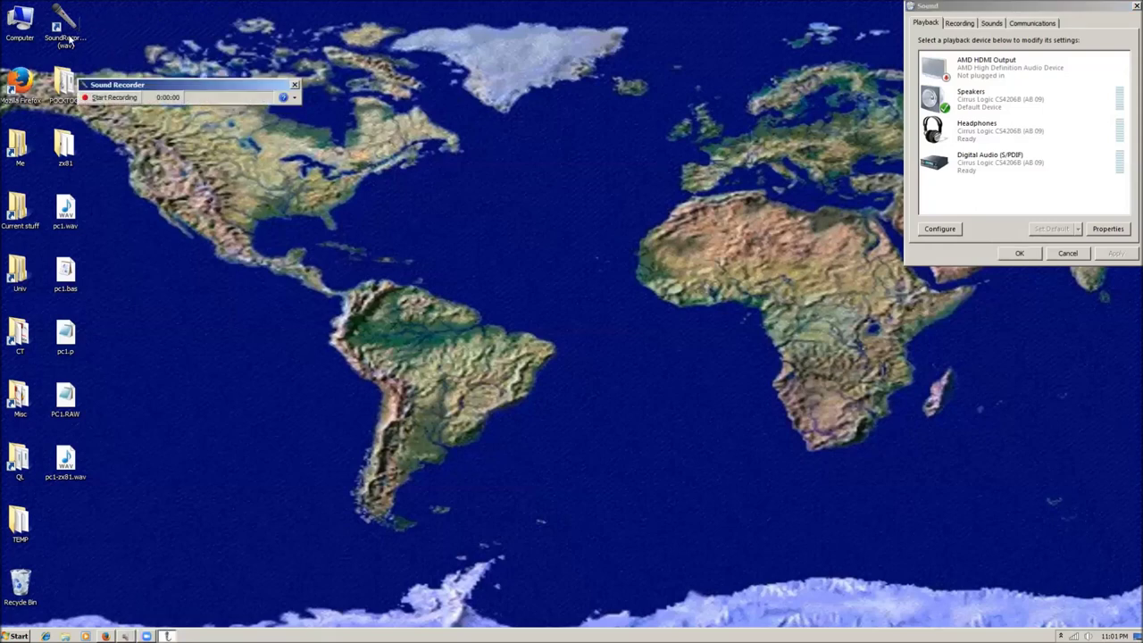
left_click(114, 97)
left_click(113, 99)
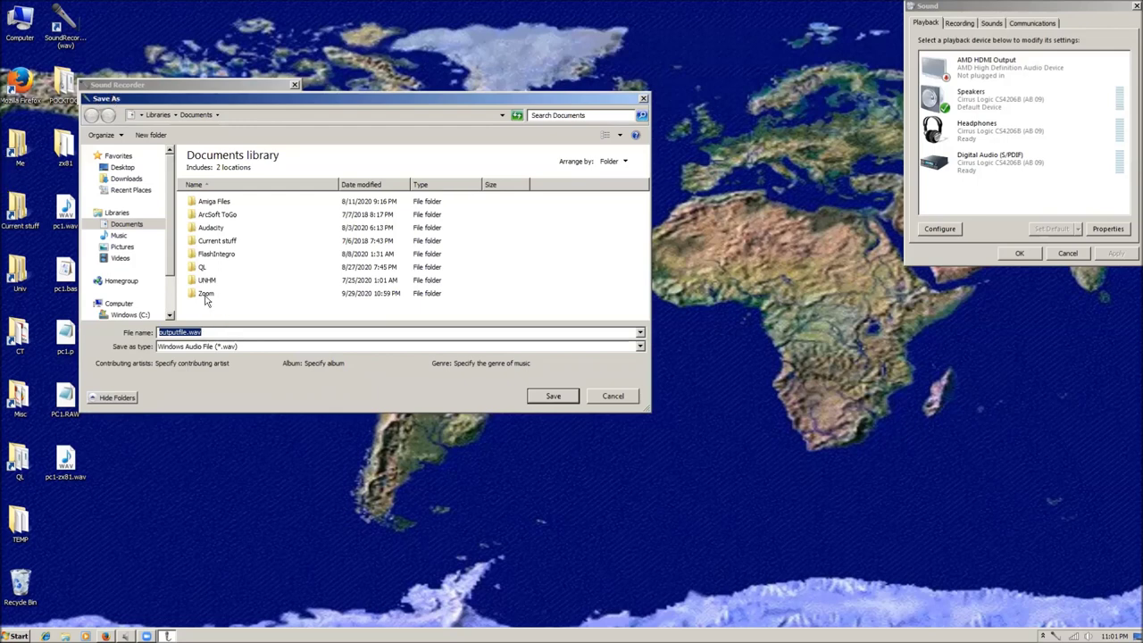
Save the recording to the Desktop as zx81.wav, close the recorder and place the file's icon beside pc1.wav.
left_click_drag(205, 102, 244, 130)
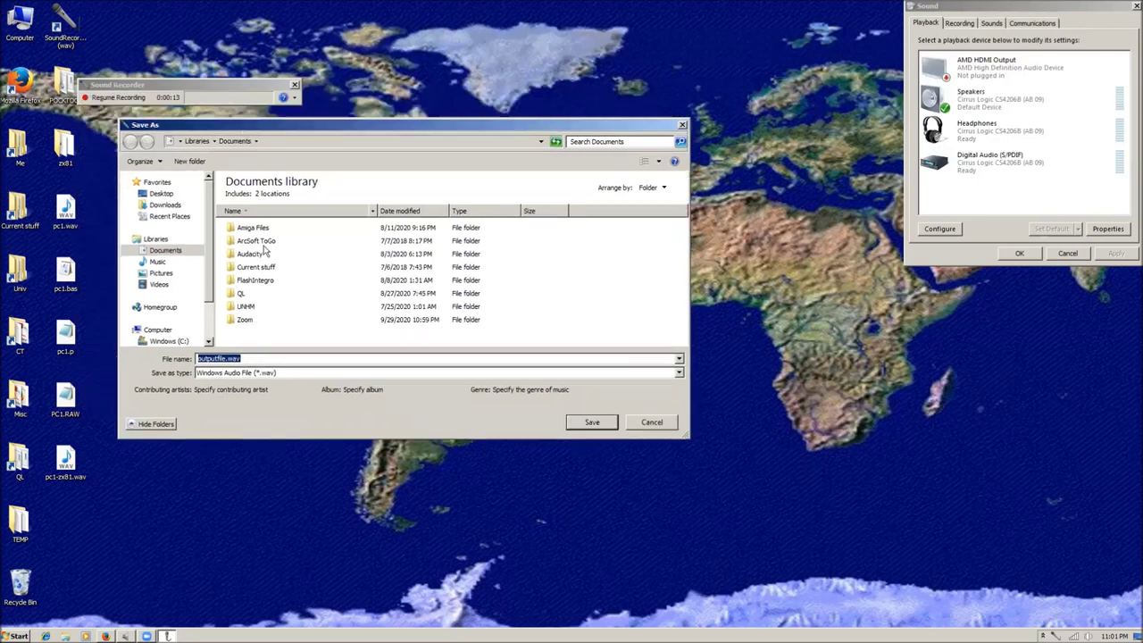
left_click(160, 192)
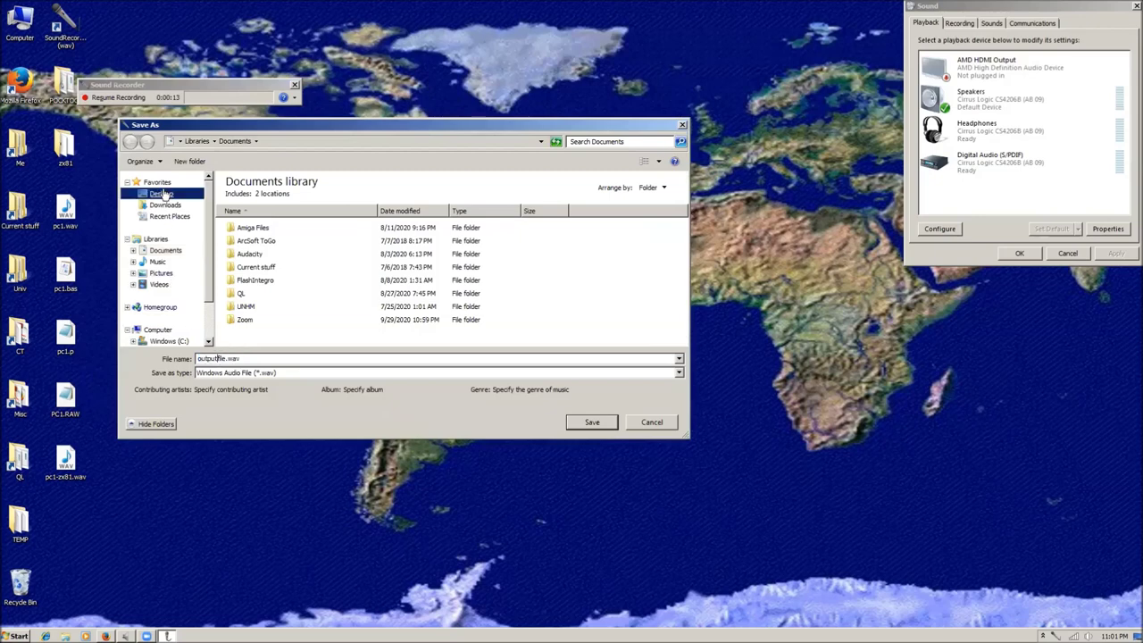
left_click(223, 358)
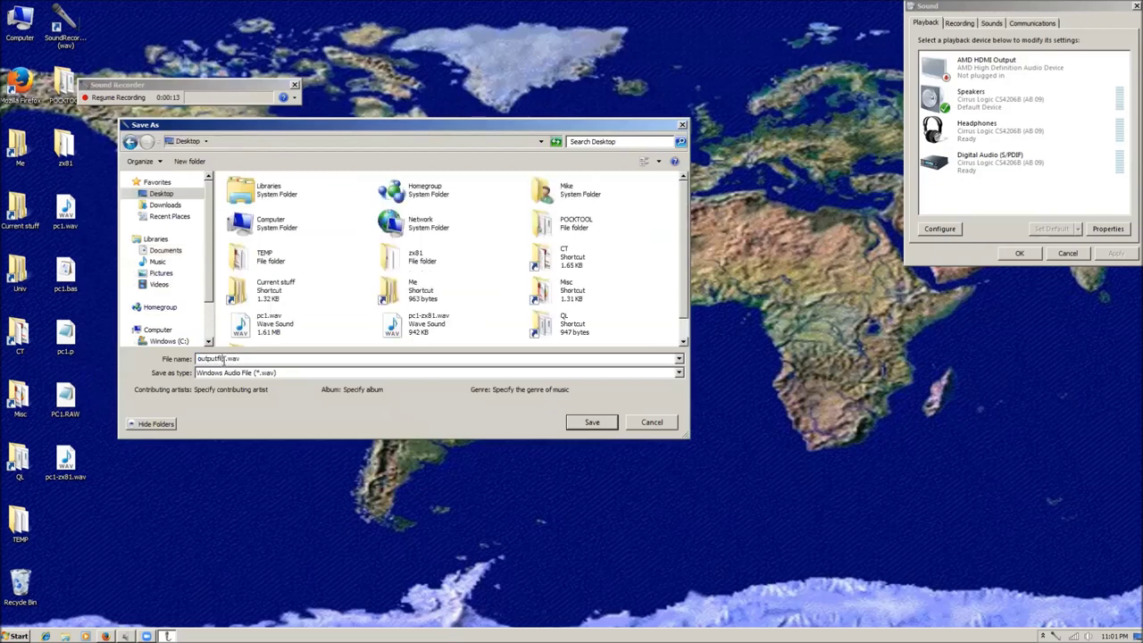
left_click_drag(223, 358, 187, 358)
type("1zx")
left_click(590, 420)
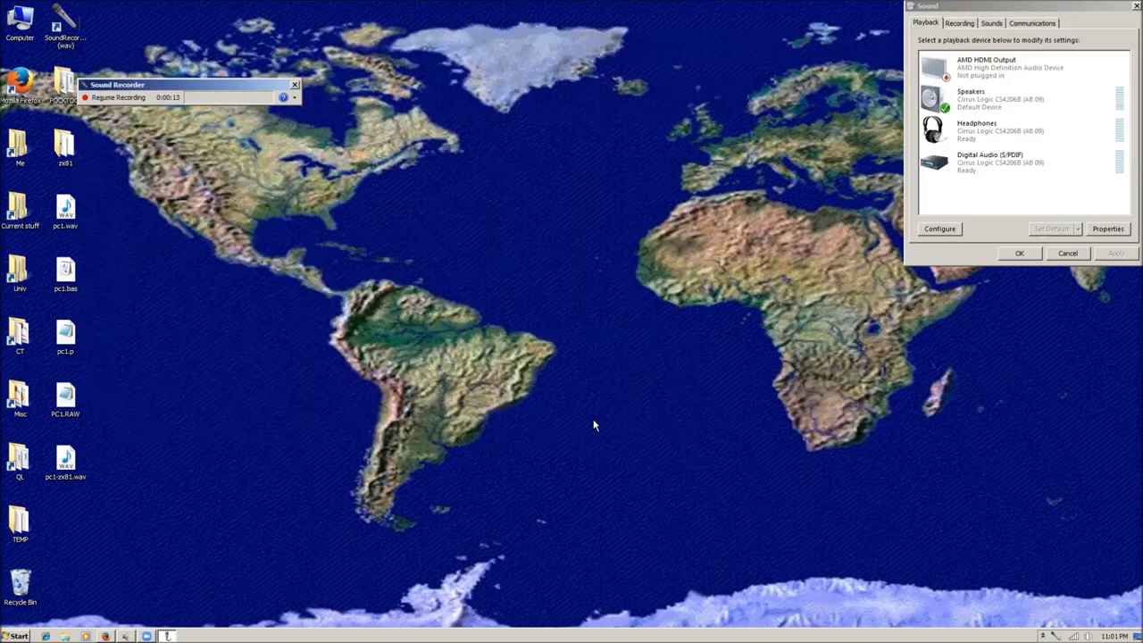
left_click(295, 84)
left_click_drag(64, 541, 132, 205)
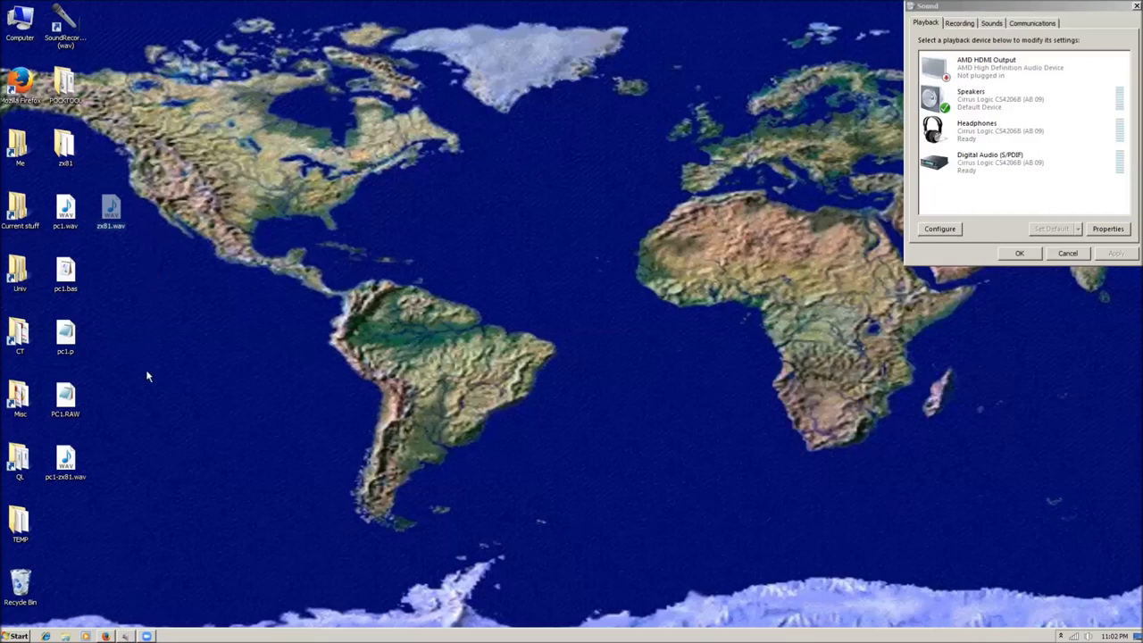
Launch Audacity 2.3.3 through its shortcut in the zx81 desktop folder and dismiss the welcome message.
double_click(65, 141)
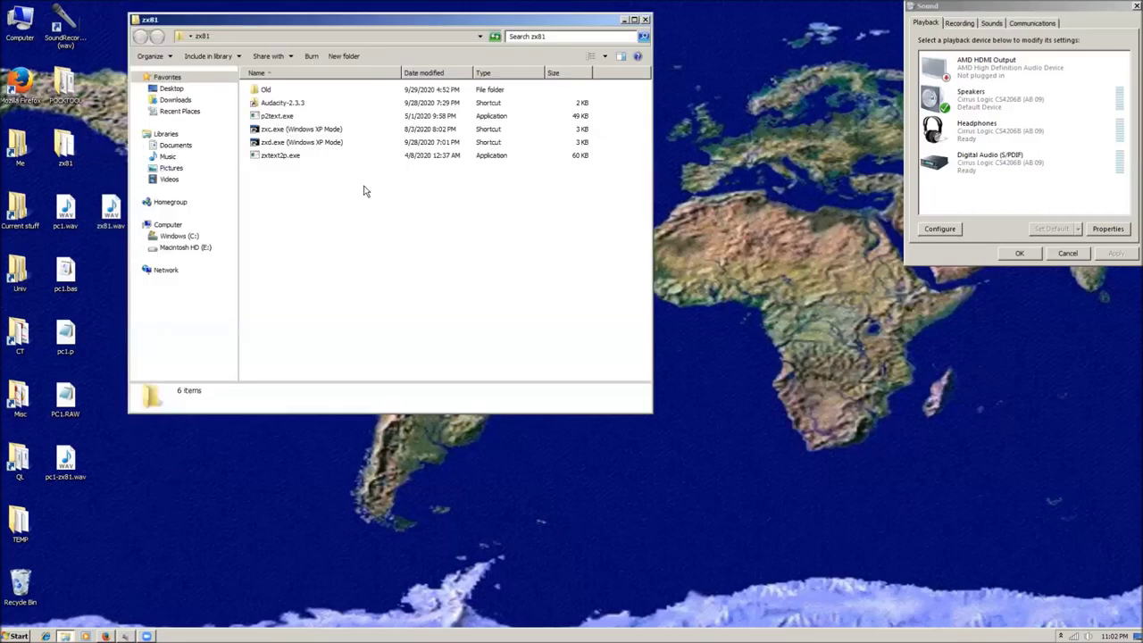
double_click(277, 103)
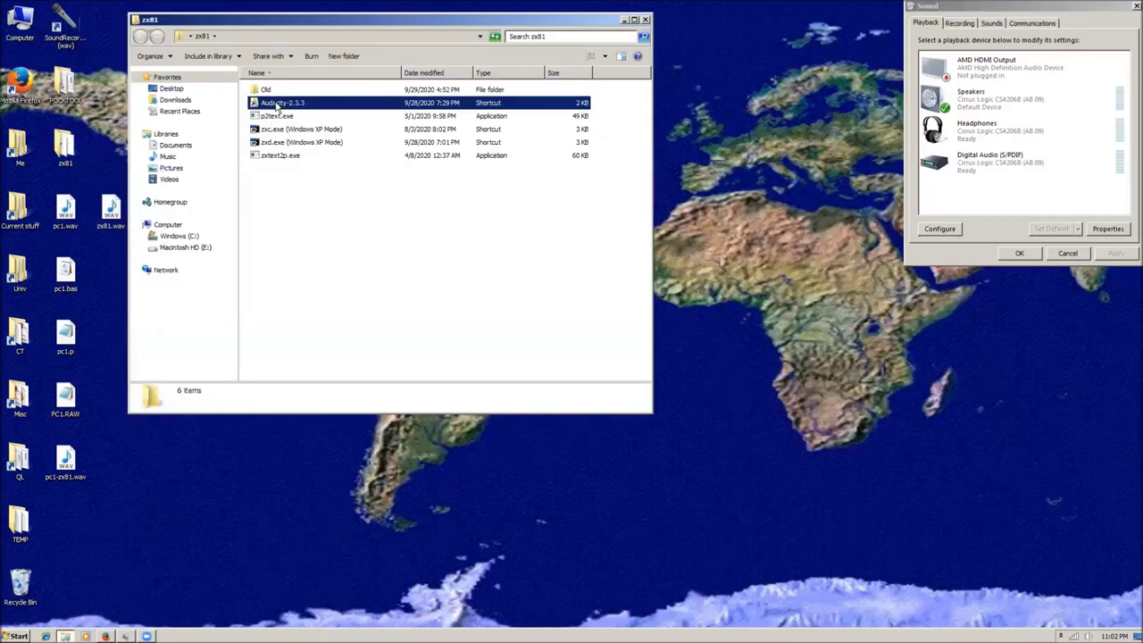
left_click(272, 145)
double_click(272, 145)
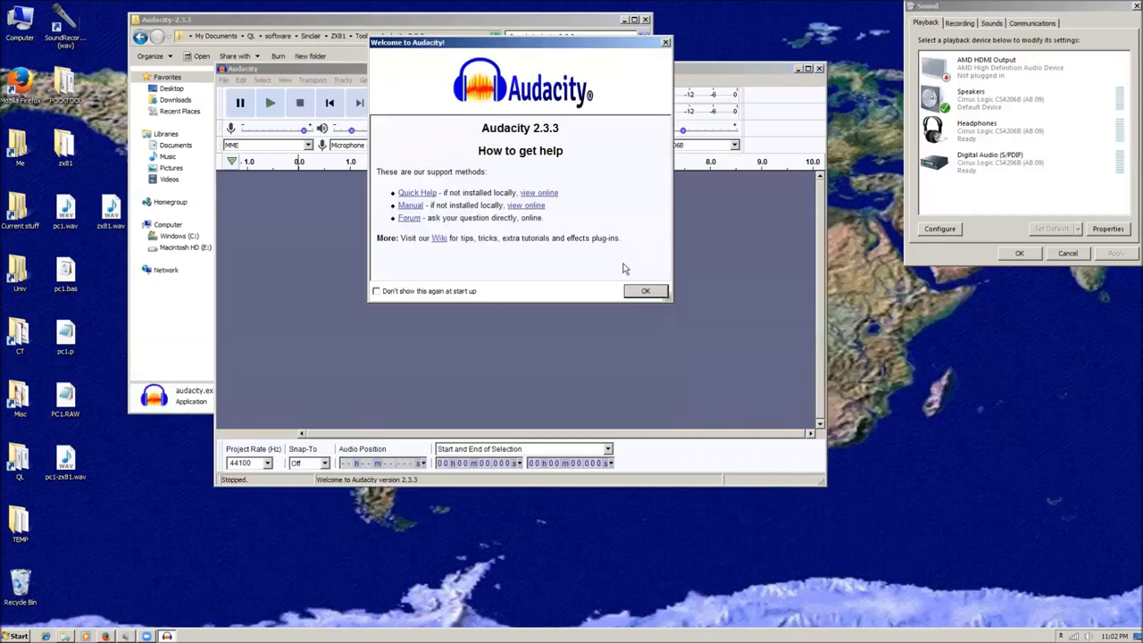
left_click(639, 293)
Import the audio file zx81.wav from the Desktop into the empty project.
left_click(224, 79)
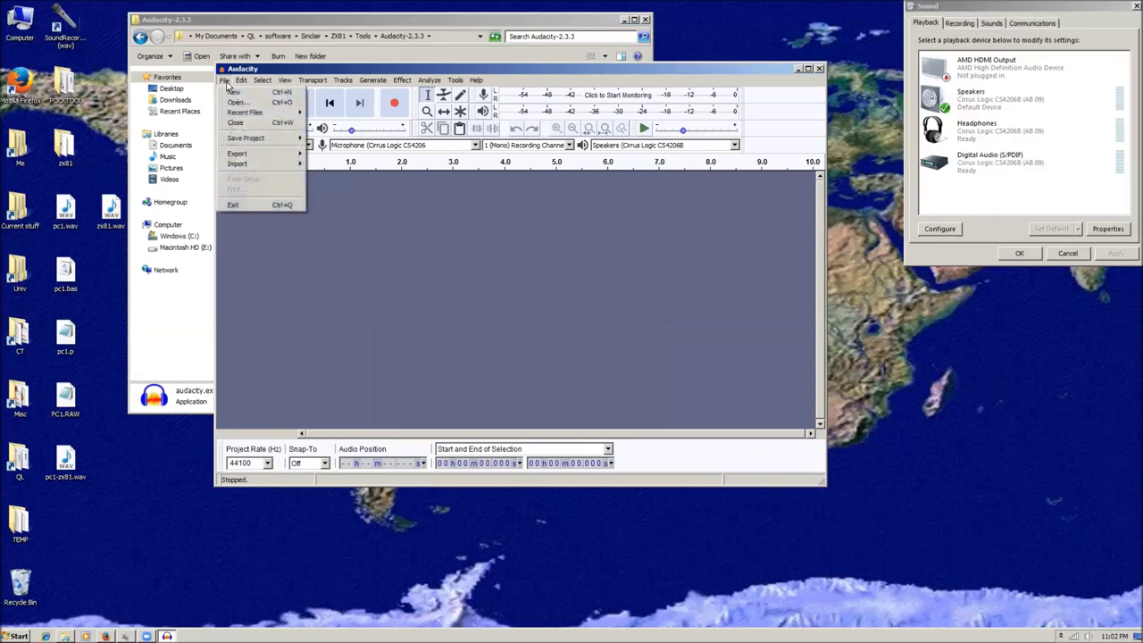
mouse_move(237, 163)
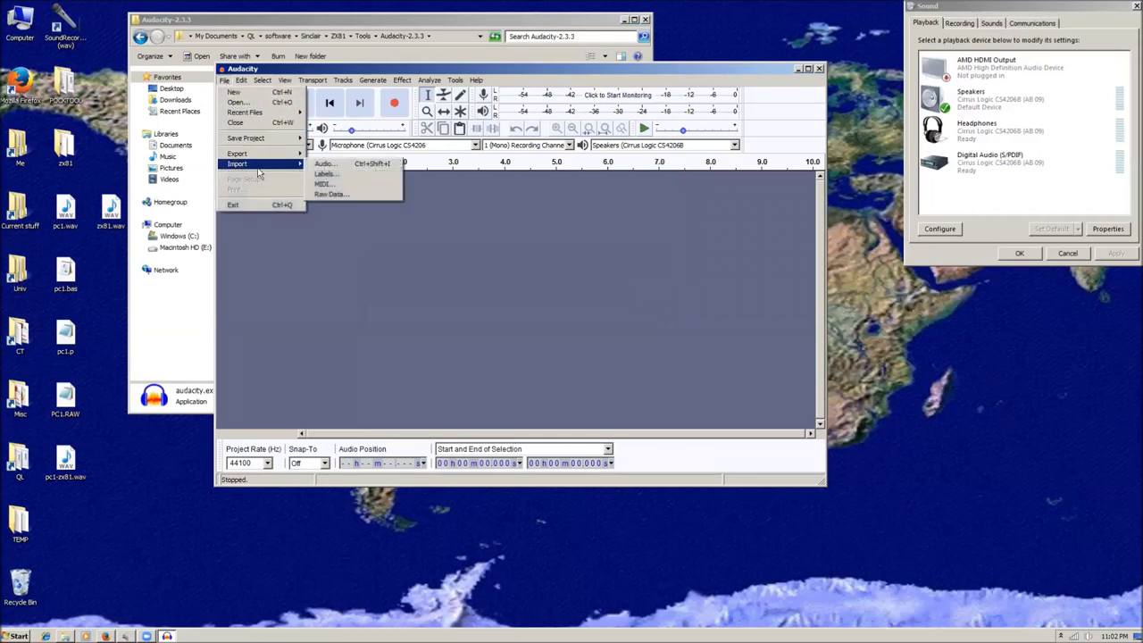
left_click(332, 164)
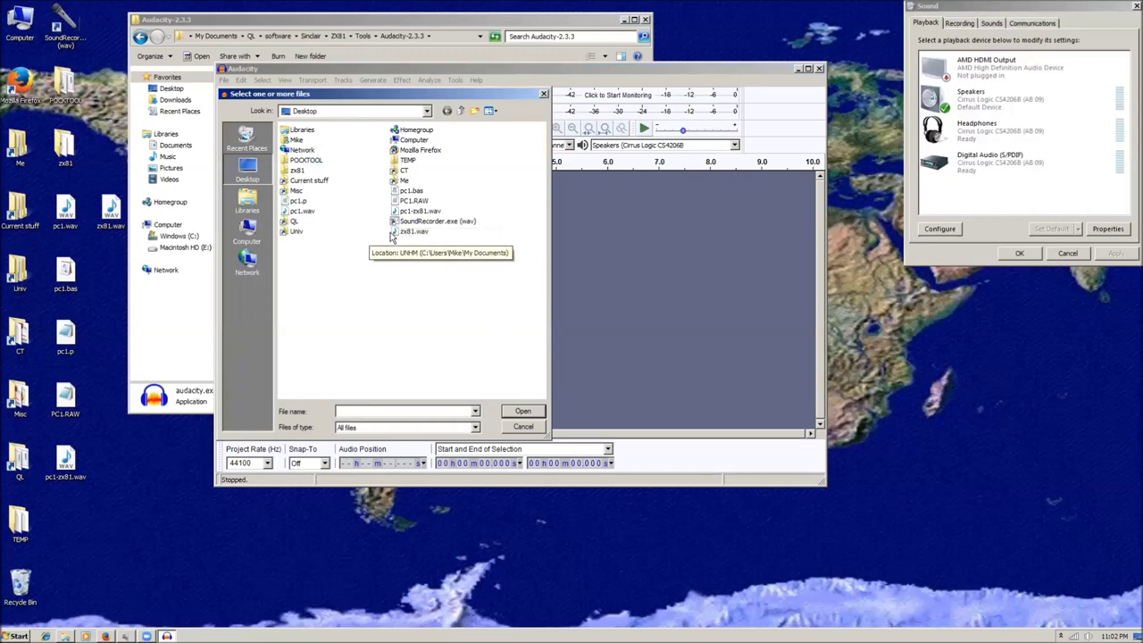
double_click(393, 232)
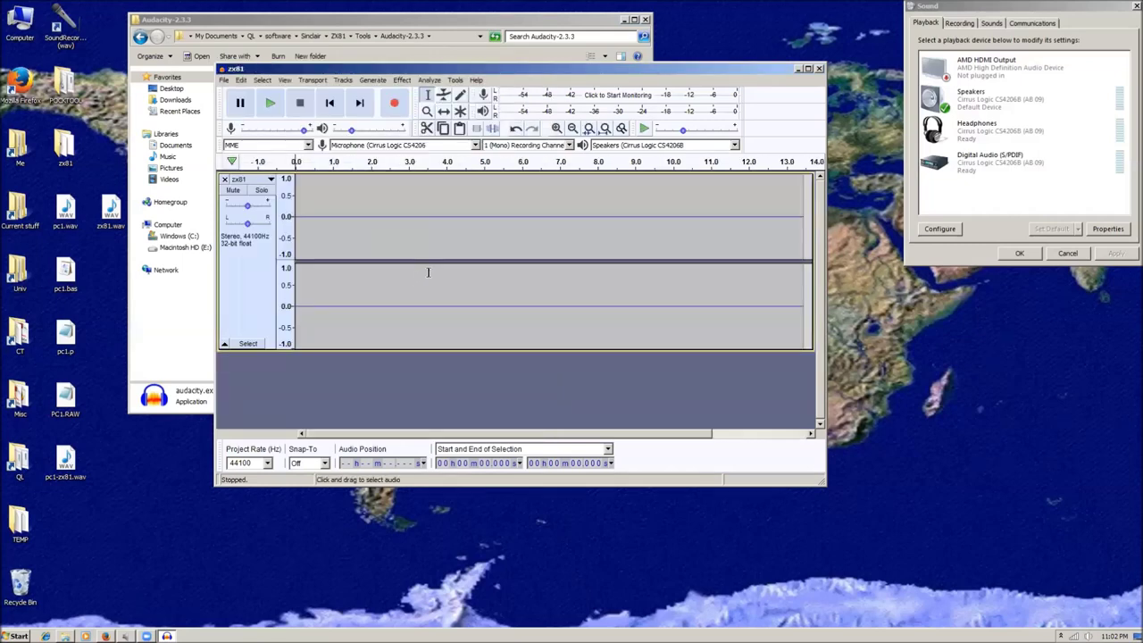
Select the entire zx81 recording and amplify it with the Amplify effect's proposed settings.
left_click(402, 82)
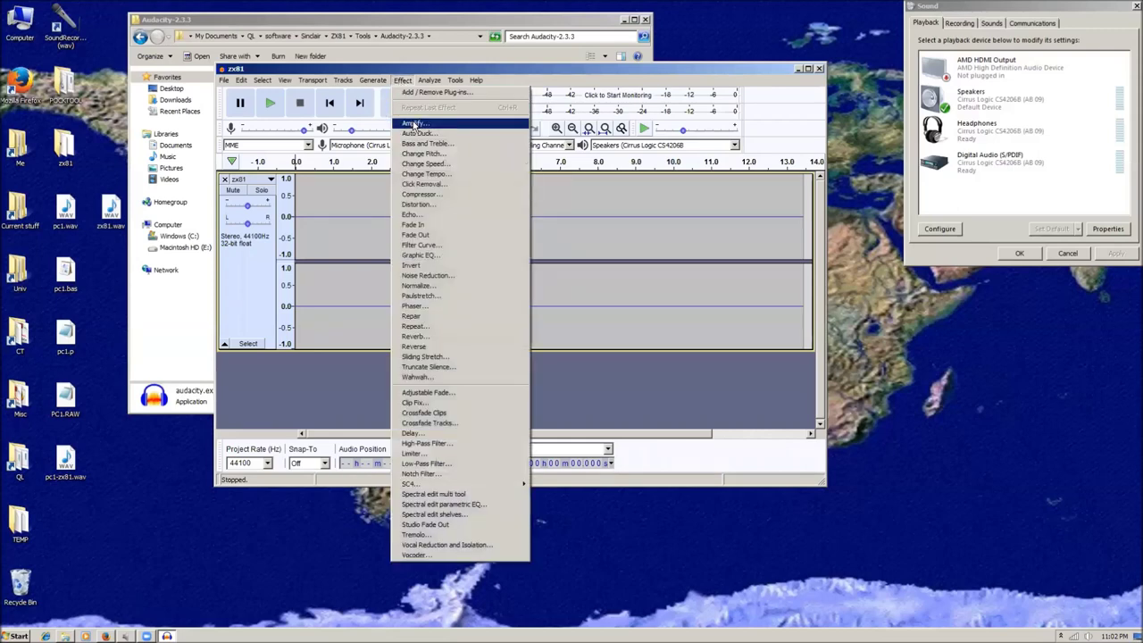
left_click(497, 79)
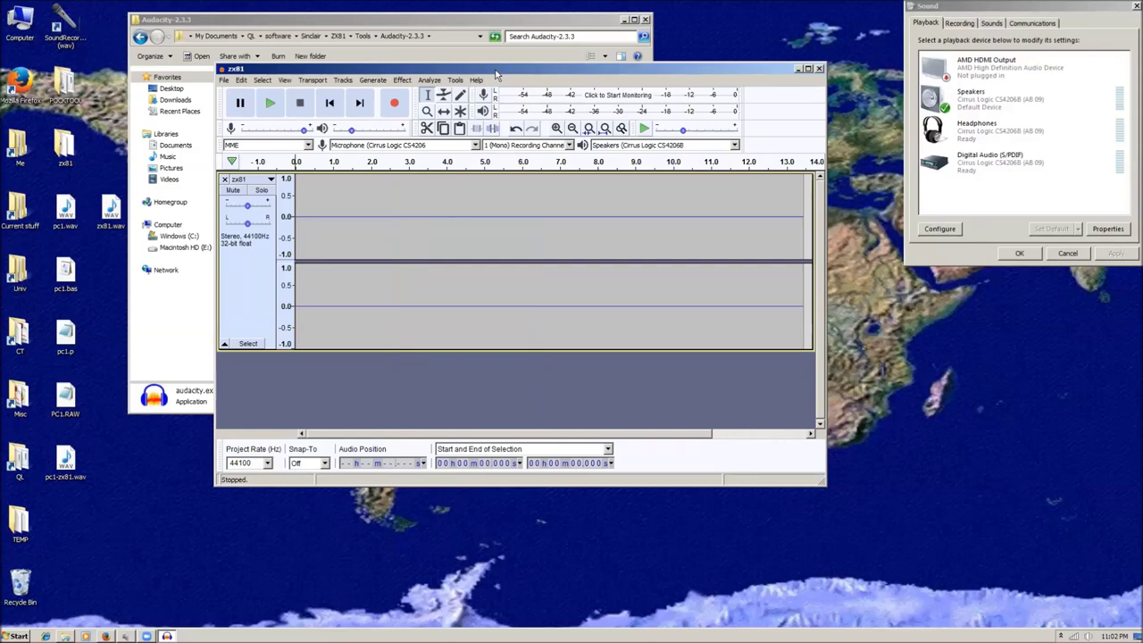
key("ctrl+a")
left_click(402, 81)
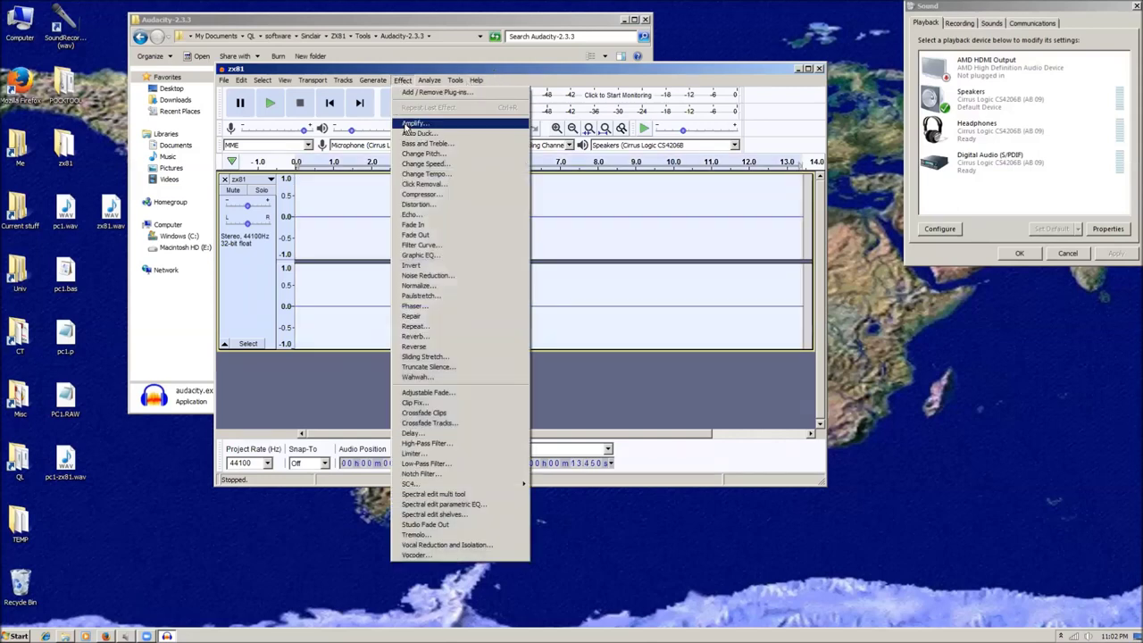
left_click(407, 124)
left_click(545, 314)
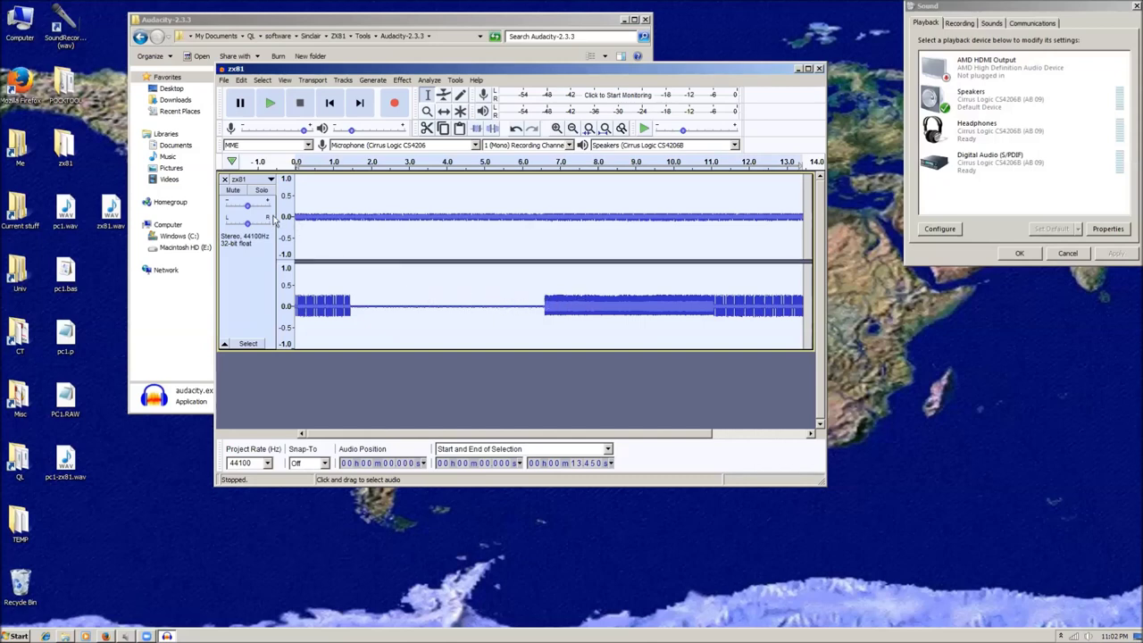
Split the stereo zx81 track into separate channels and remove the upper one containing only noise.
left_click(250, 179)
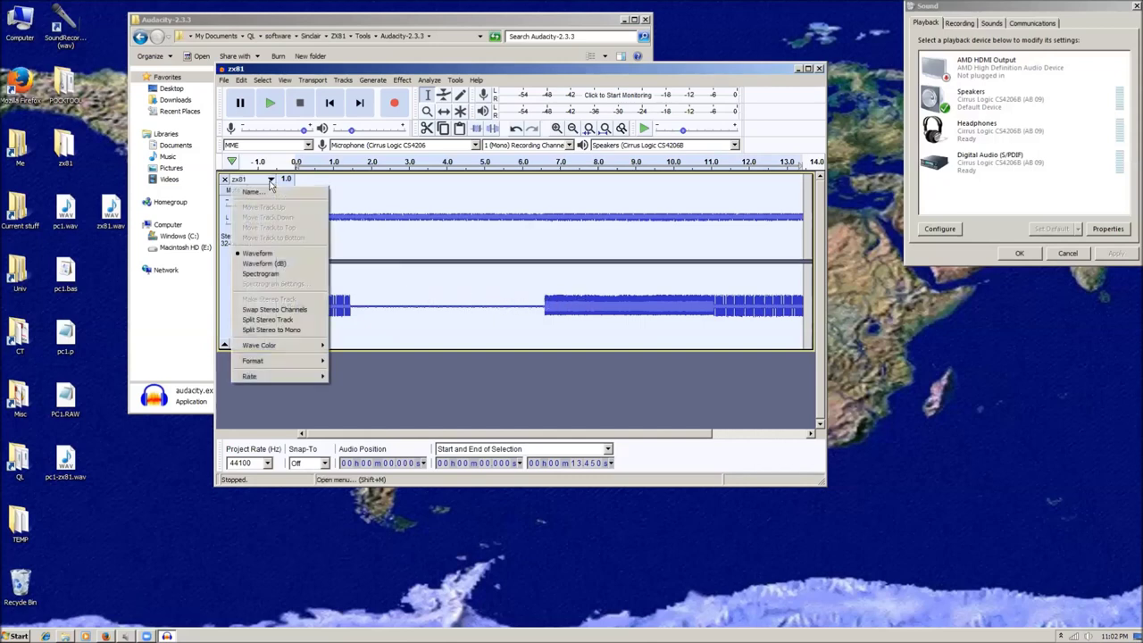
left_click(266, 320)
left_click(356, 220)
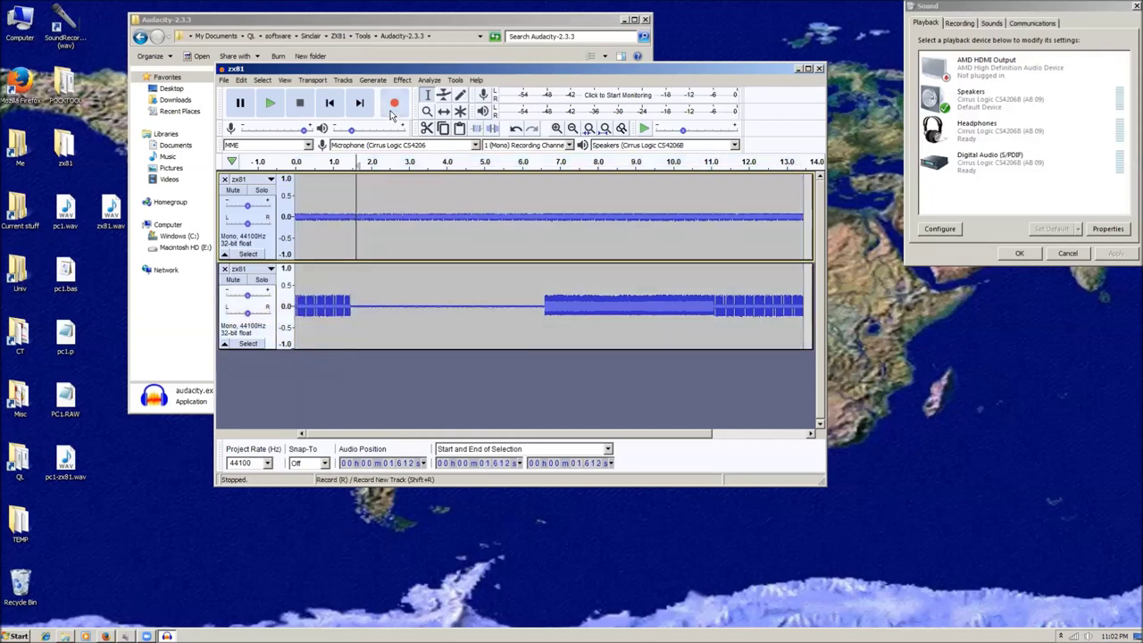
left_click(343, 80)
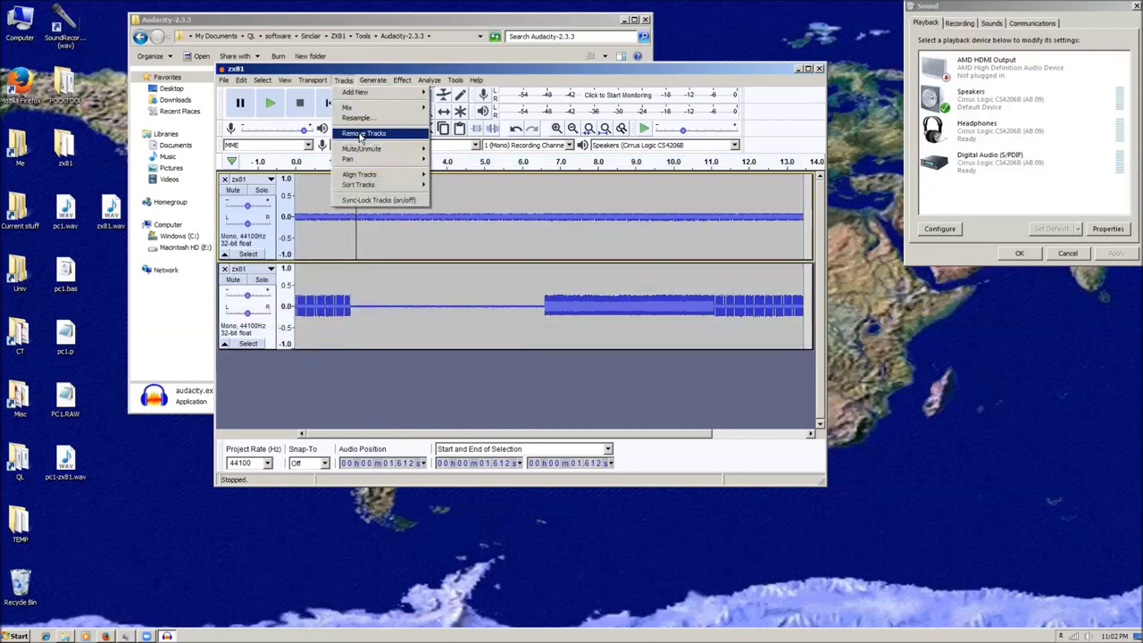
left_click(360, 135)
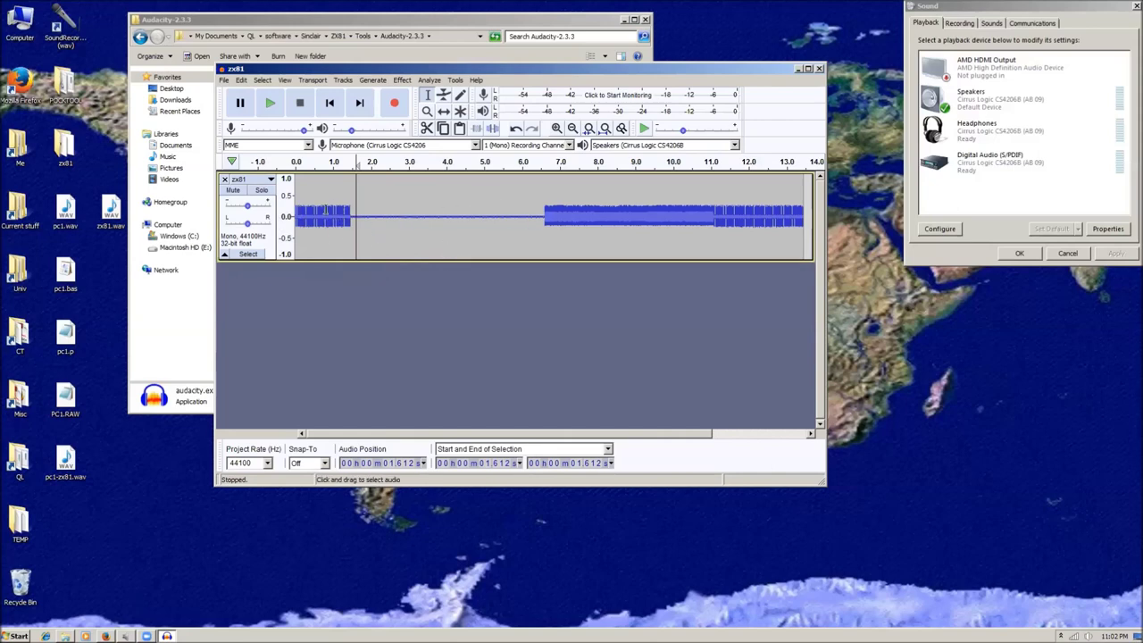
Raise the remaining track's gain to +12 dB and cut the first 6.24 seconds, up to just before the long signal block.
left_click_drag(247, 207, 264, 207)
left_click(527, 183)
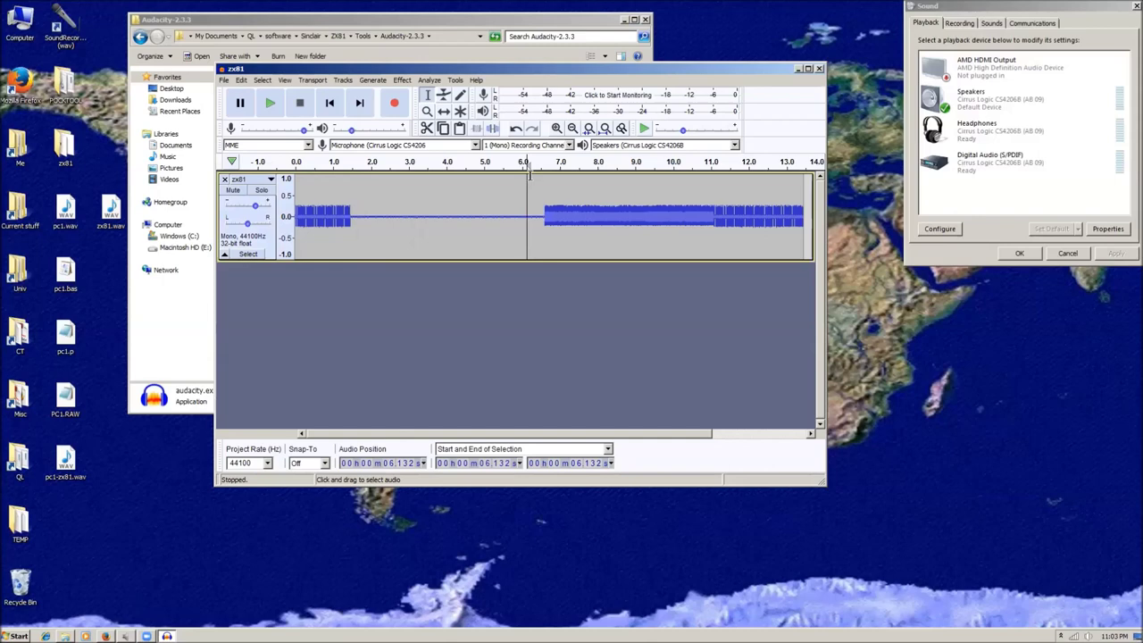
left_click_drag(532, 178, 290, 197)
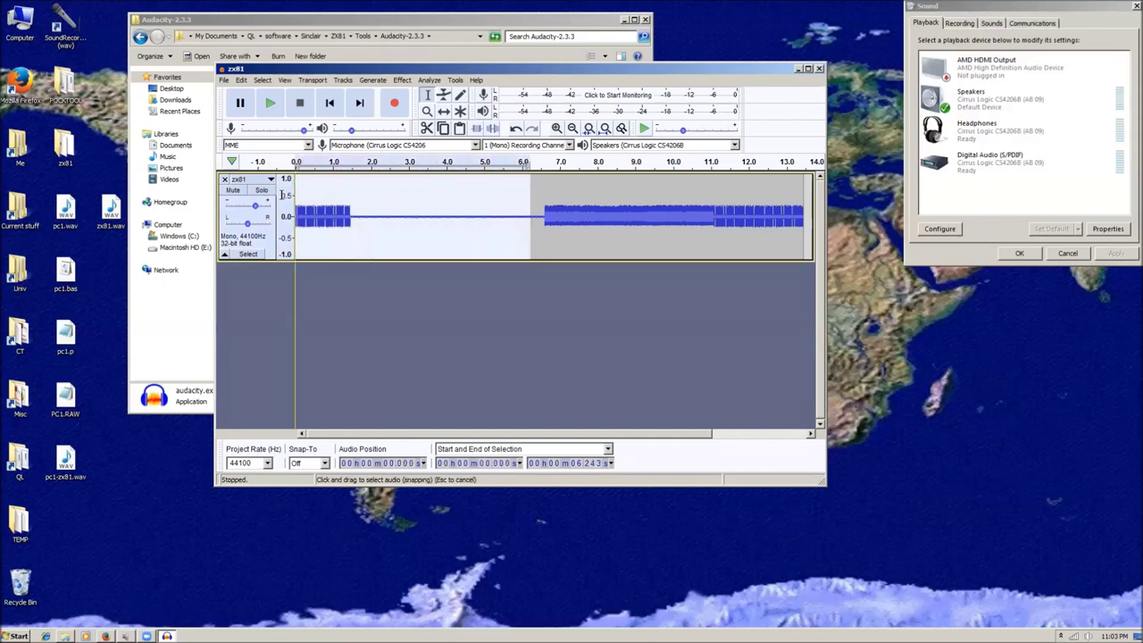
left_click(427, 127)
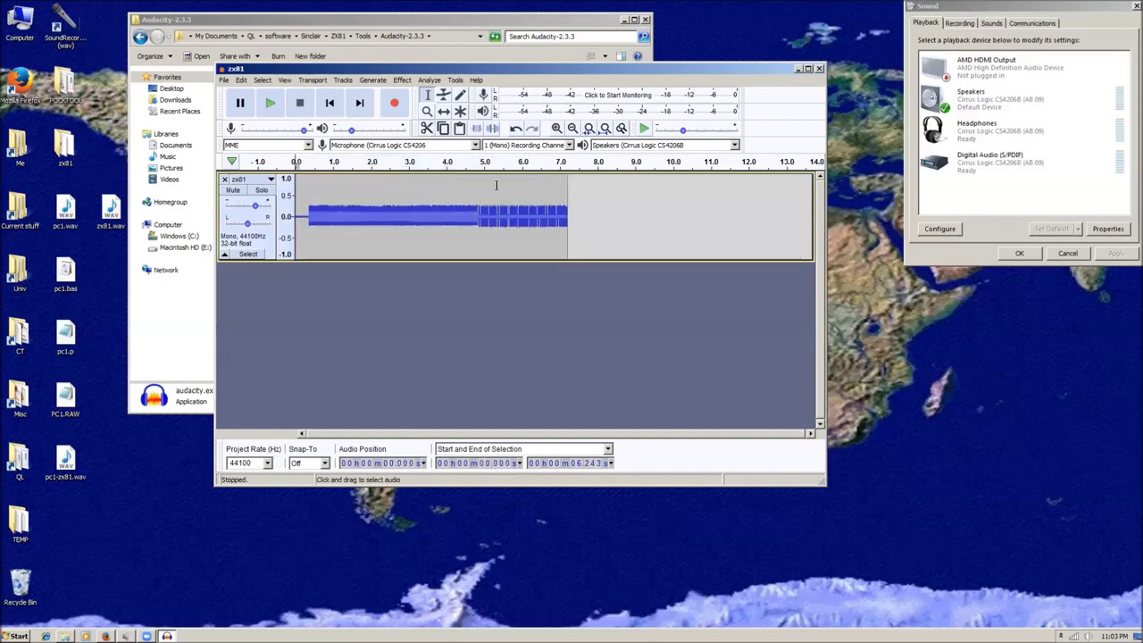
Cut the trailing repeated pulses from about 4.96 seconds to the end of the track.
left_click_drag(485, 176, 576, 183)
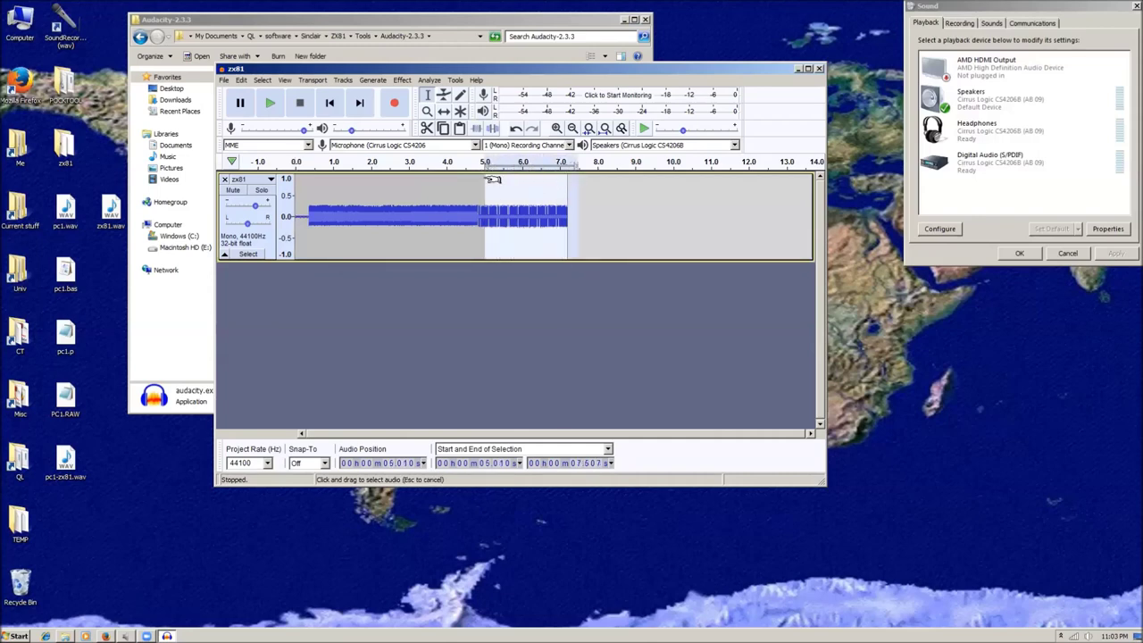
left_click_drag(483, 178, 571, 186)
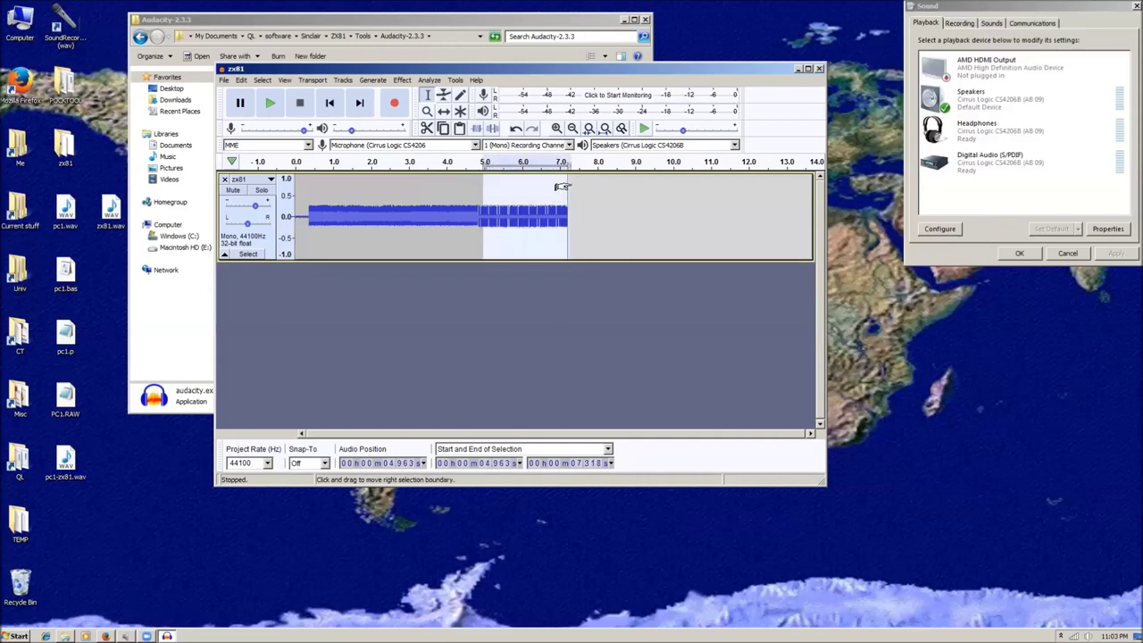
left_click(427, 128)
Play the trimmed signal, check the track's gain, and play it again from the start.
left_click(301, 192)
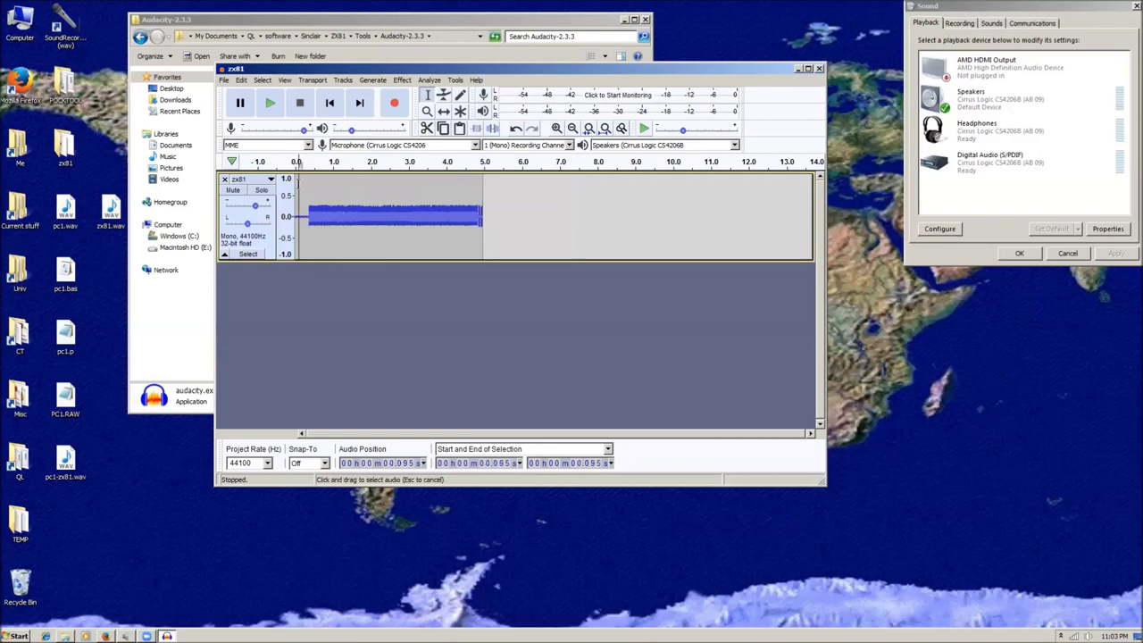
left_click(272, 104)
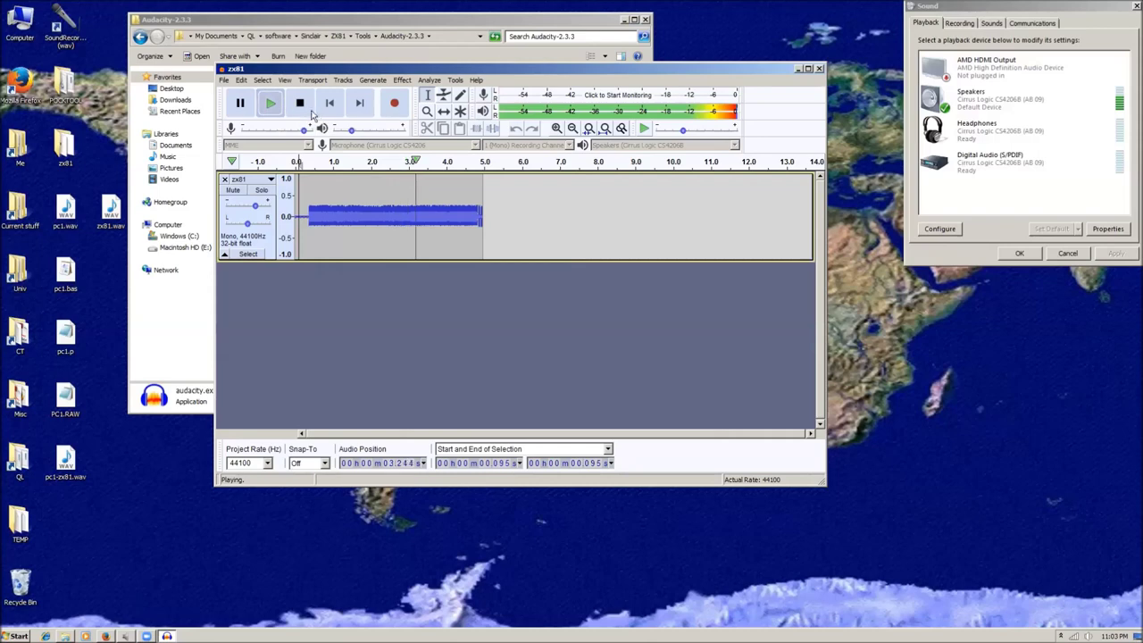
left_click(256, 208)
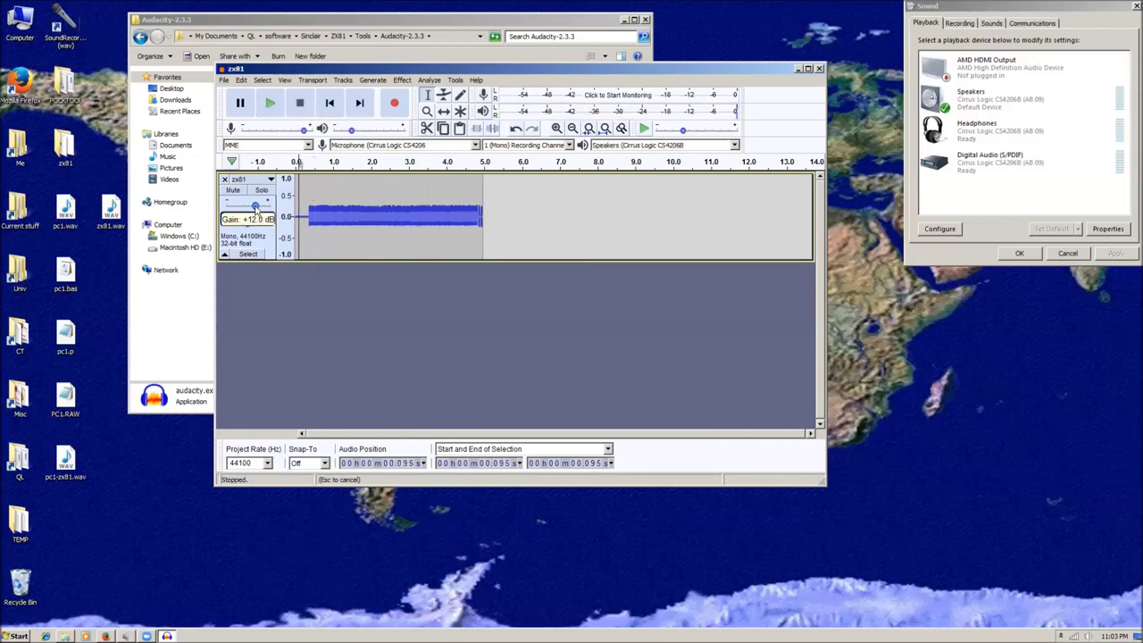
left_click(327, 183)
left_click(296, 182)
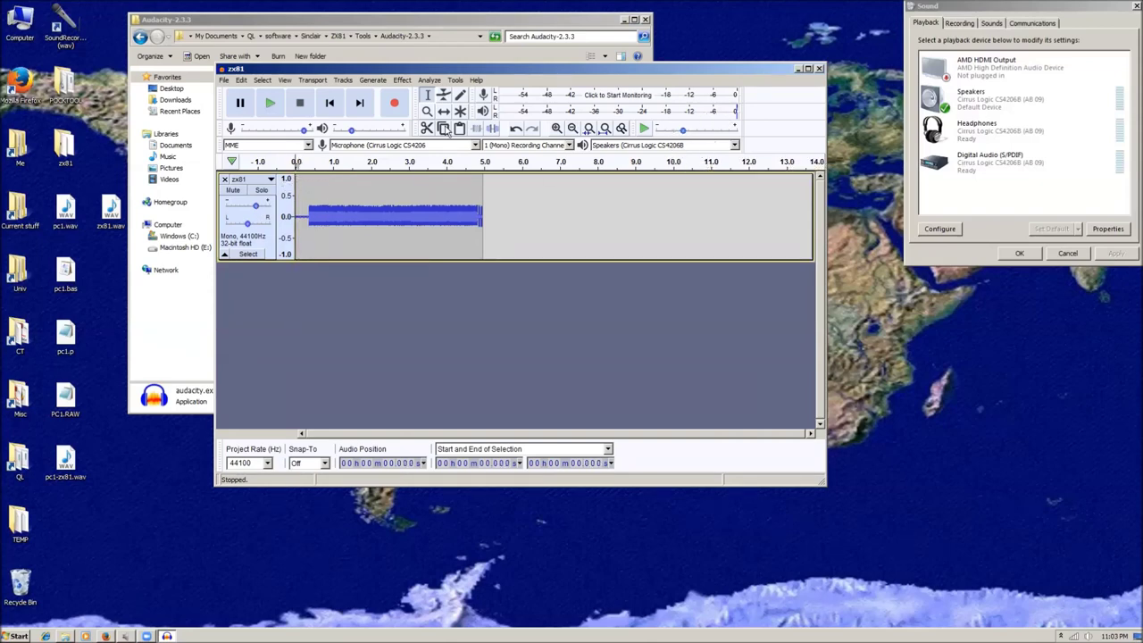
left_click(273, 104)
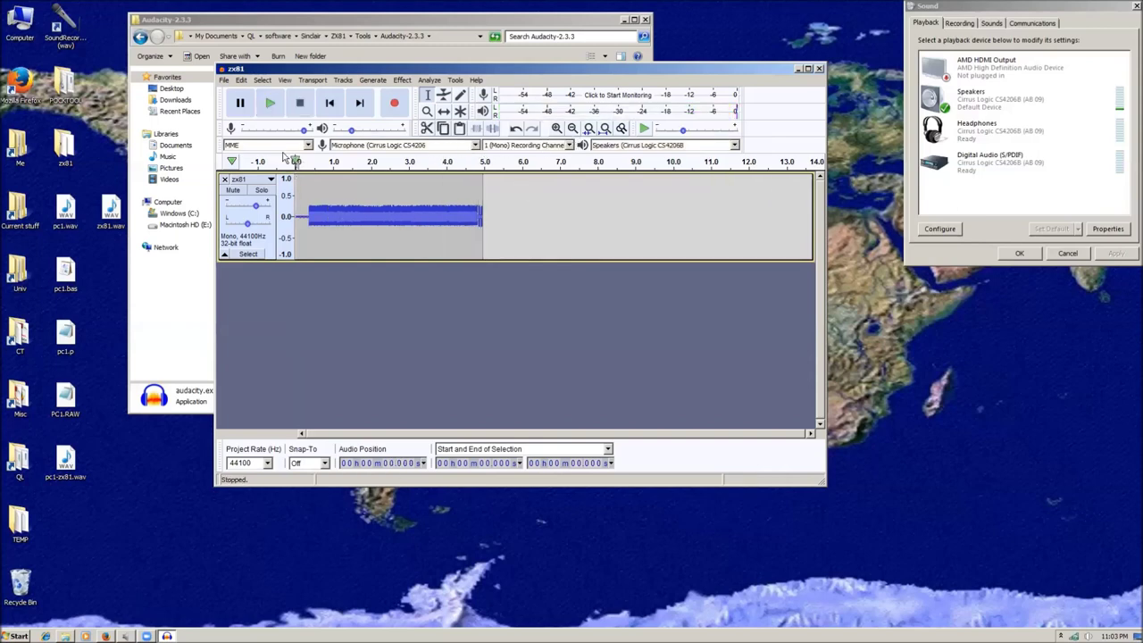
Export the track to the Desktop as zx81.raw with the RAW (header-less) header and Unsigned 8-bit PCM encoding.
left_click(225, 80)
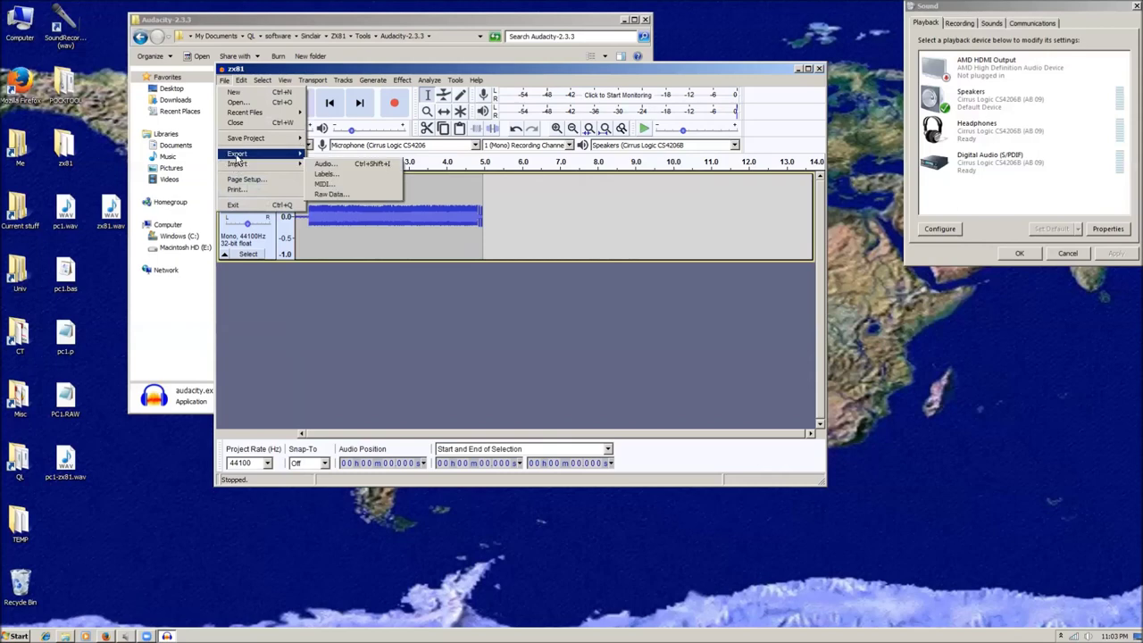
mouse_move(239, 154)
left_click(339, 215)
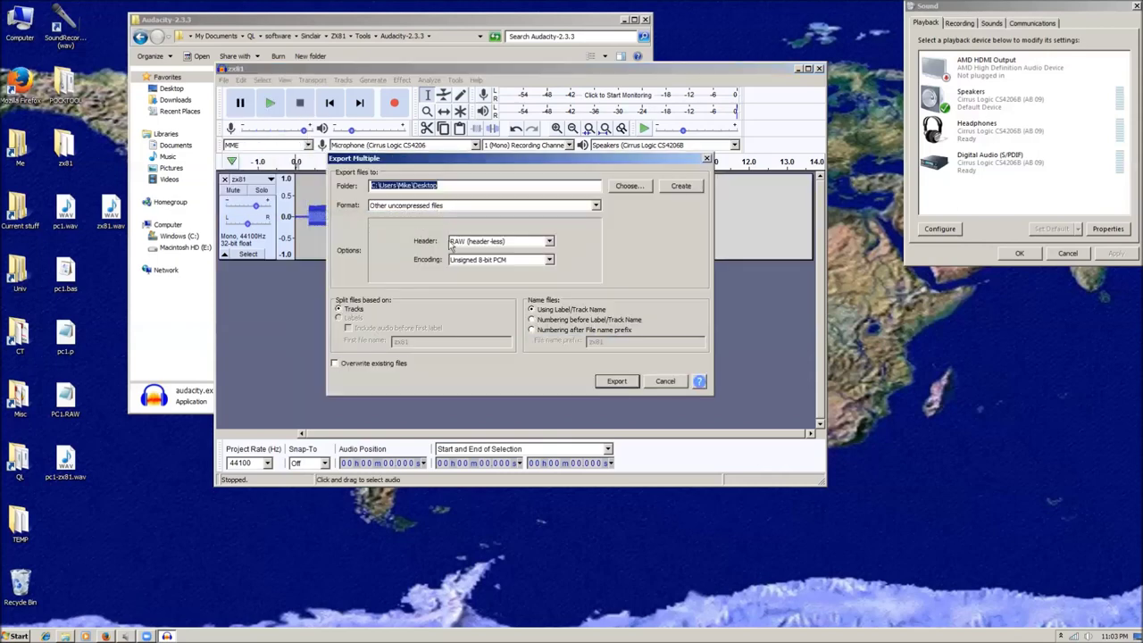
left_click(616, 381)
left_click(615, 410)
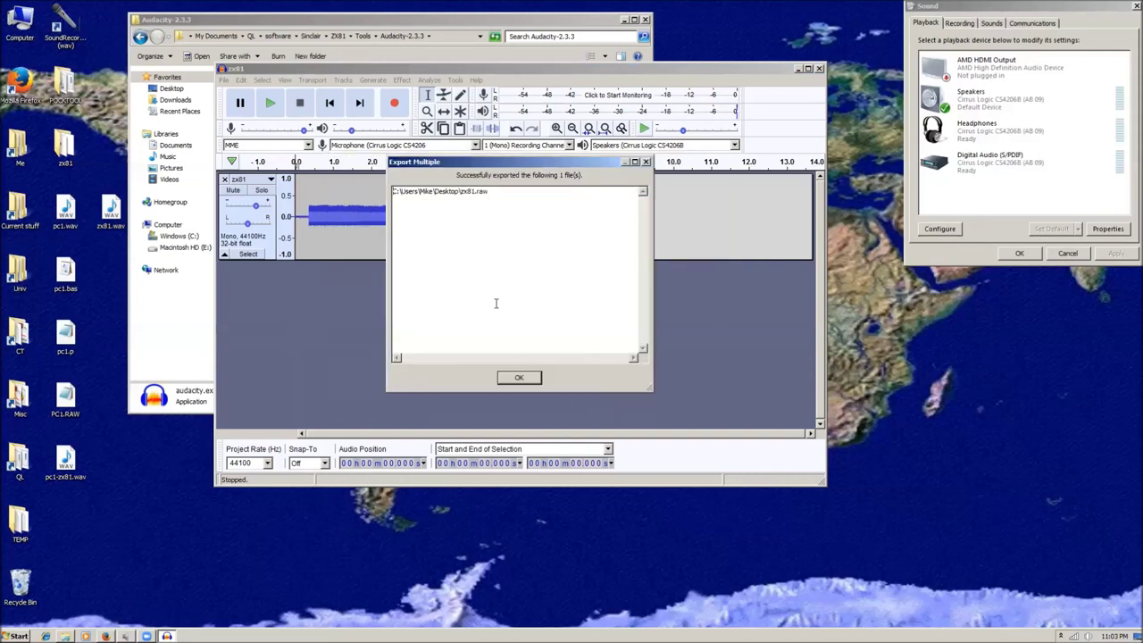
left_click(520, 378)
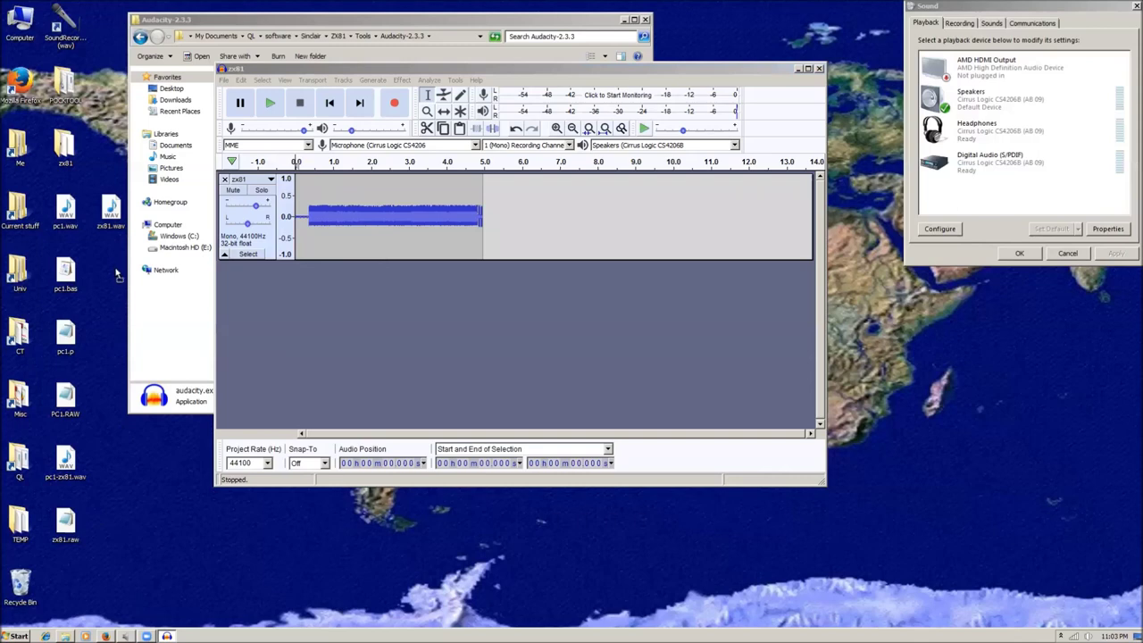
Close Audacity without saving the project and launch the zxd.exe (Windows XP Mode) shortcut from the zx81 folder.
left_click(820, 71)
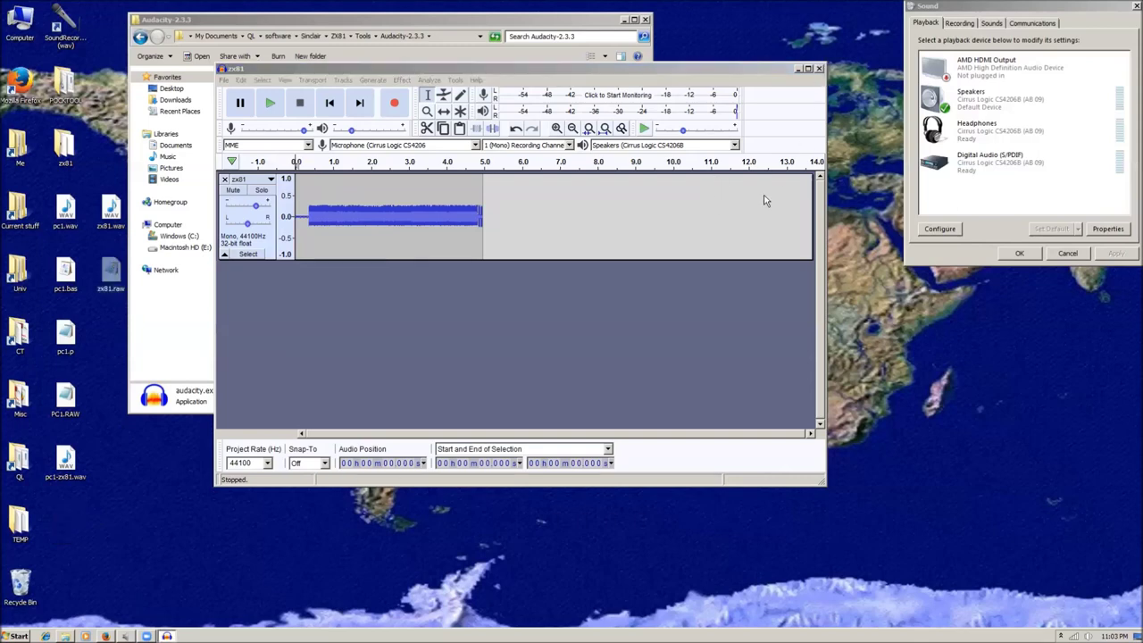
left_click(557, 277)
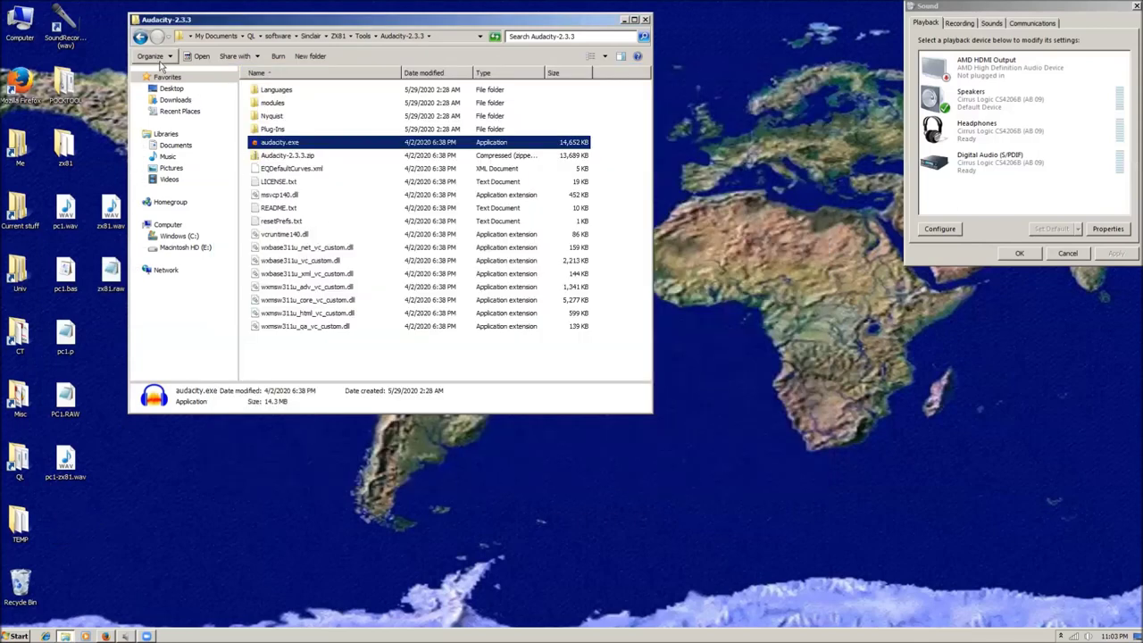
left_click(141, 37)
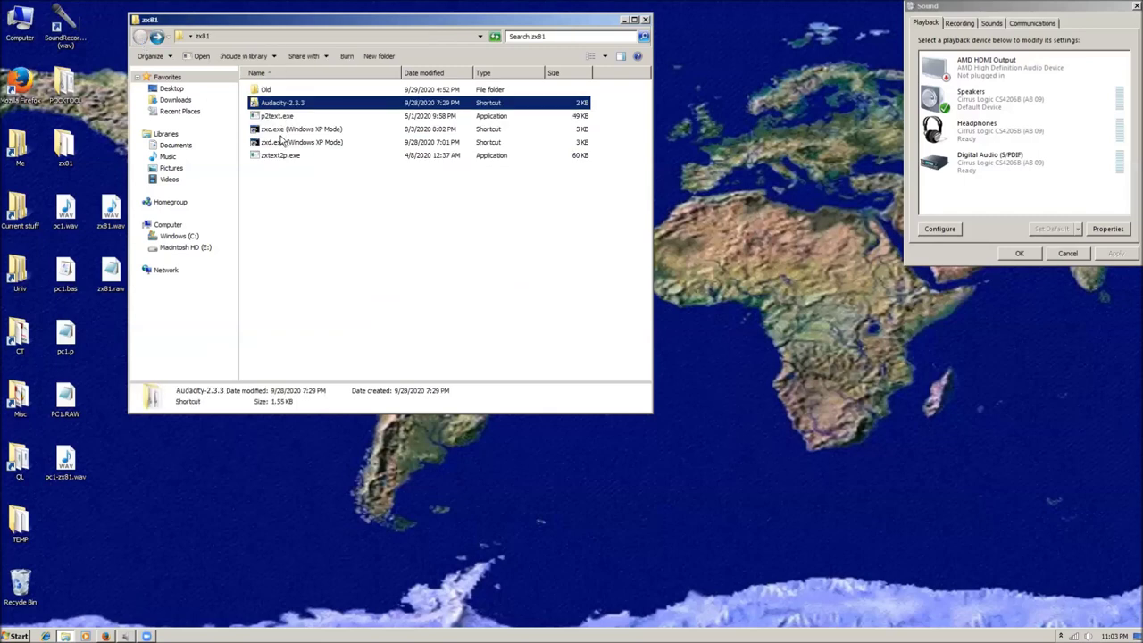
double_click(282, 142)
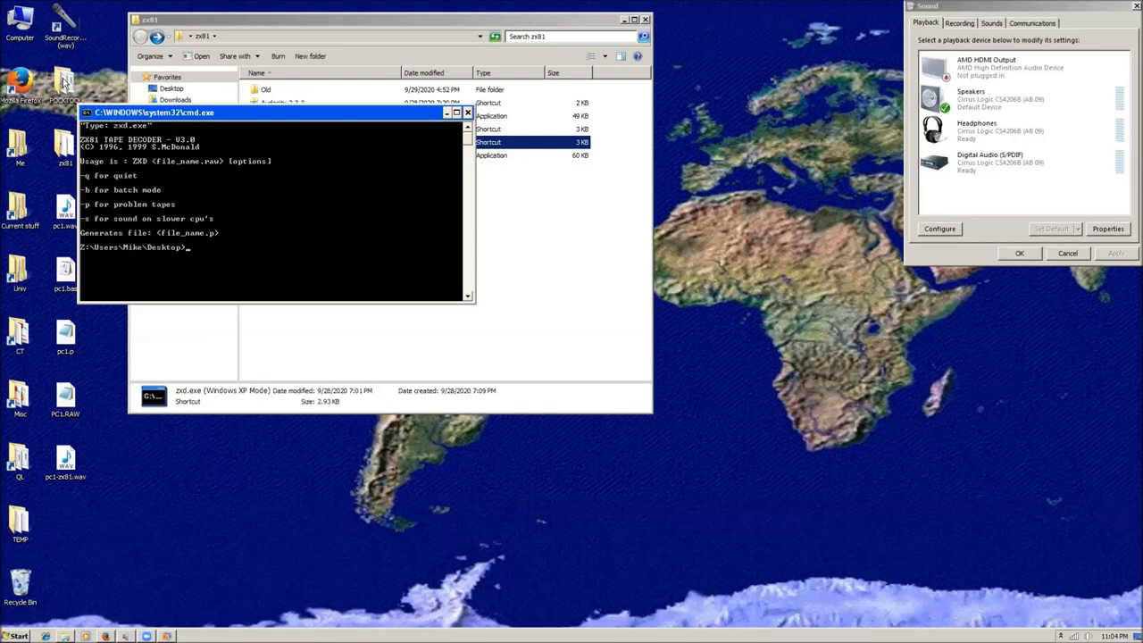
Decode the raw recording into a P file by running "zxd.exe zx81.raw -q".
type("zxd.exe xzx81.raw -q")
key("Return")
key("Return")
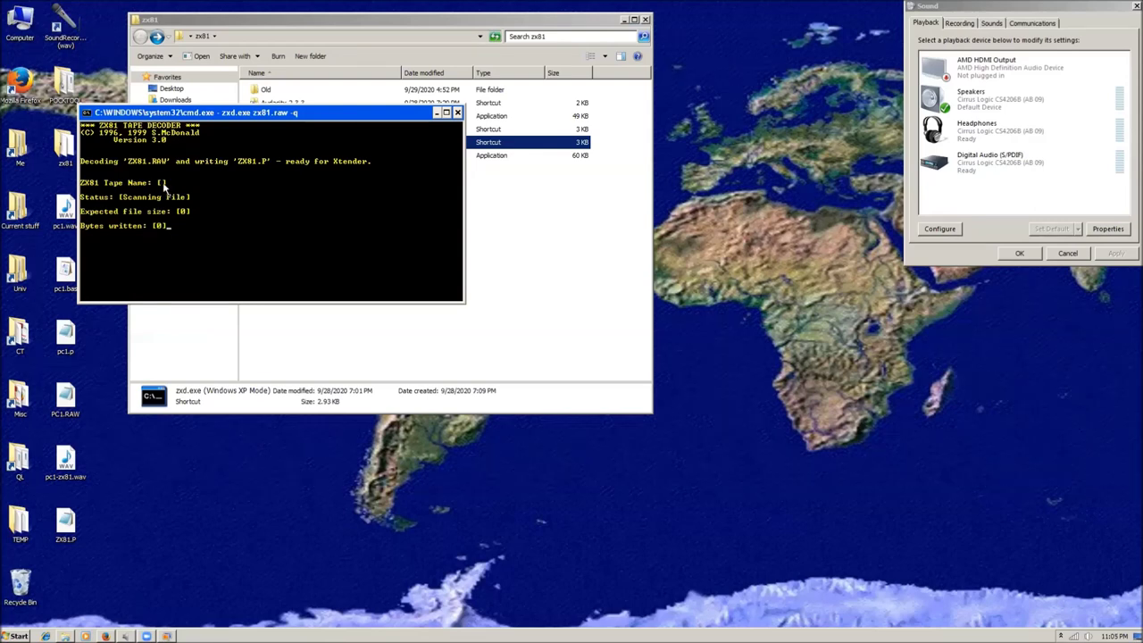
type("ZX8")
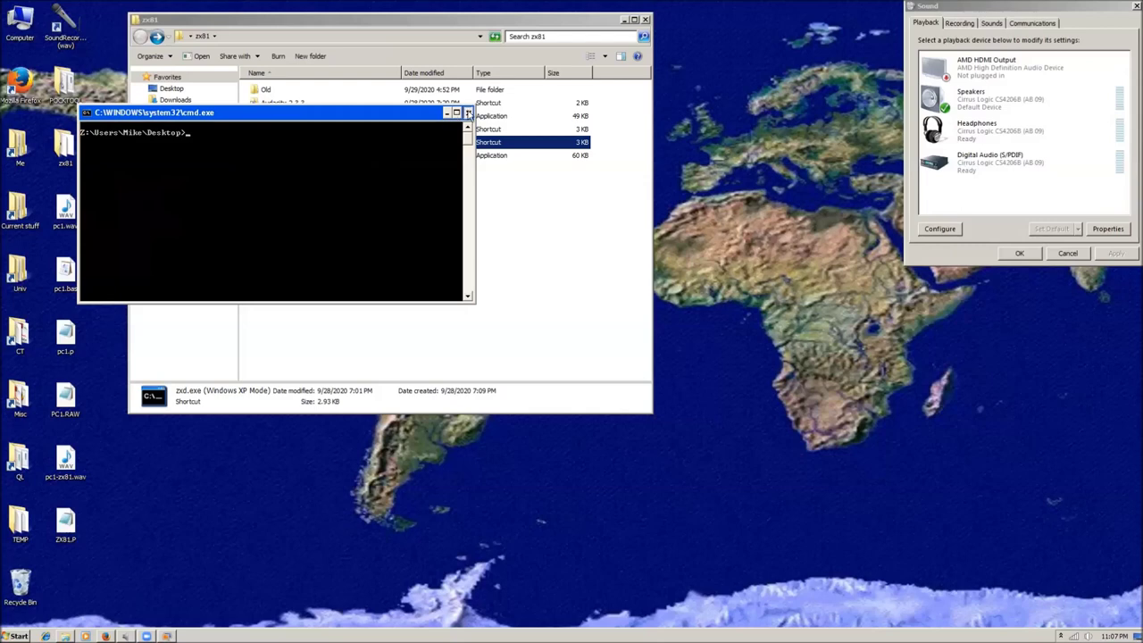
Close the decoder and zx81 folder windows and place the ZX81.P icon below zx81.raw on the desktop.
left_click(467, 112)
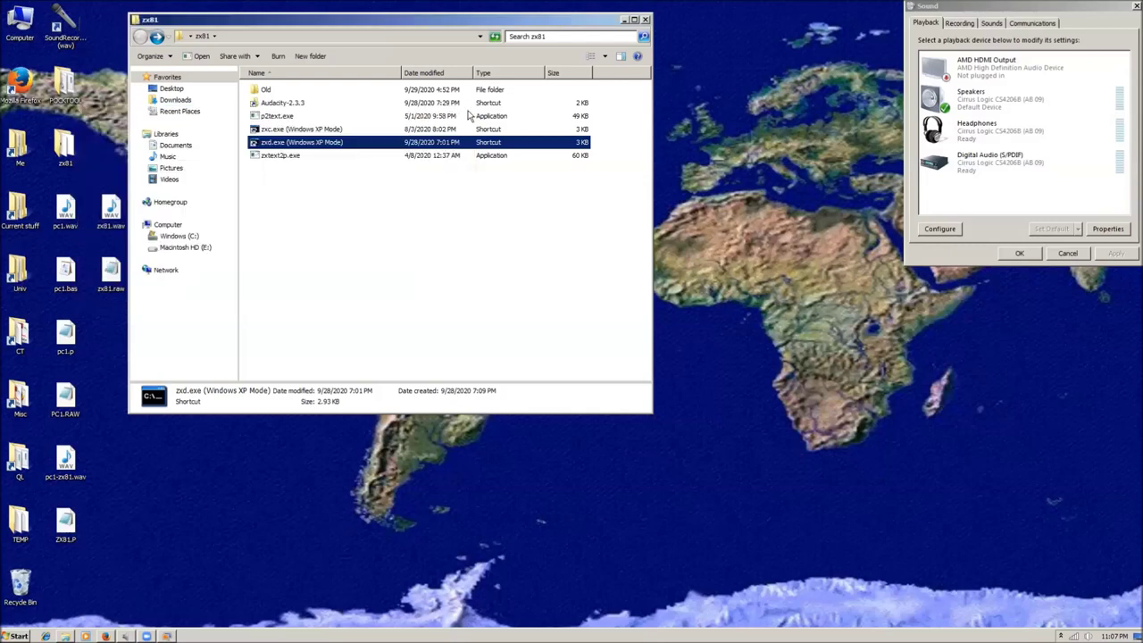
left_click(646, 20)
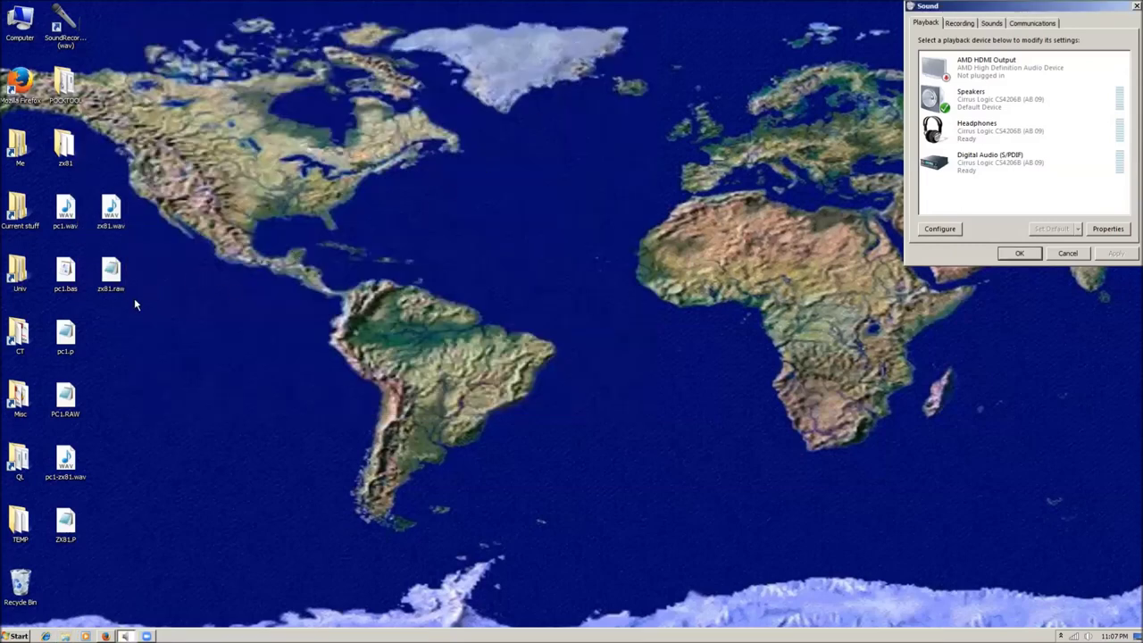
left_click(61, 506)
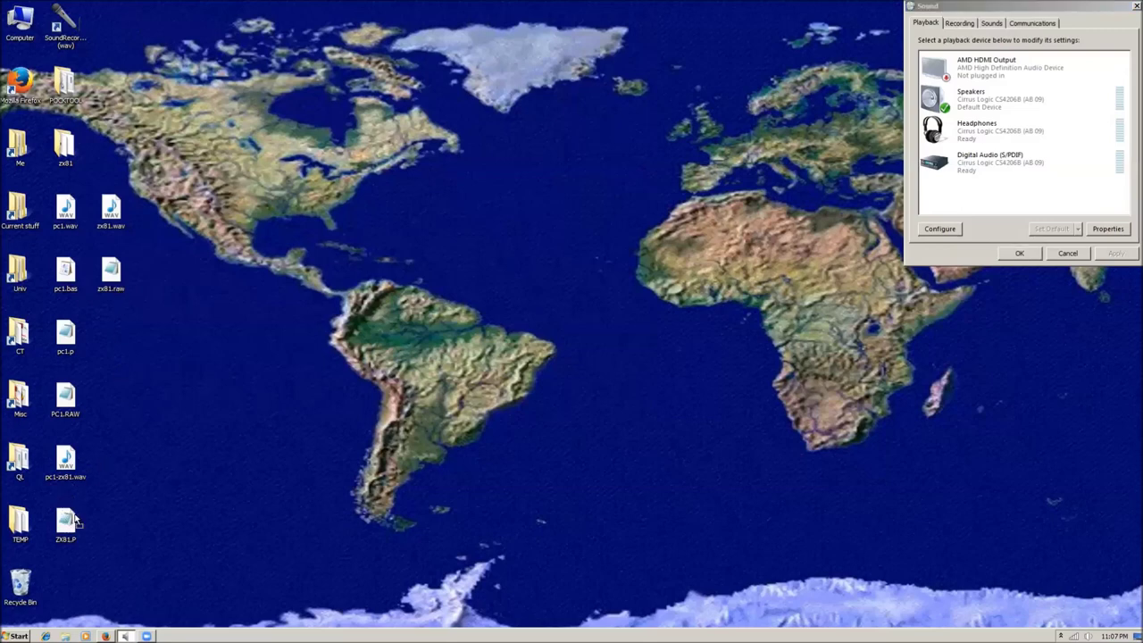
left_click_drag(130, 332, 114, 323)
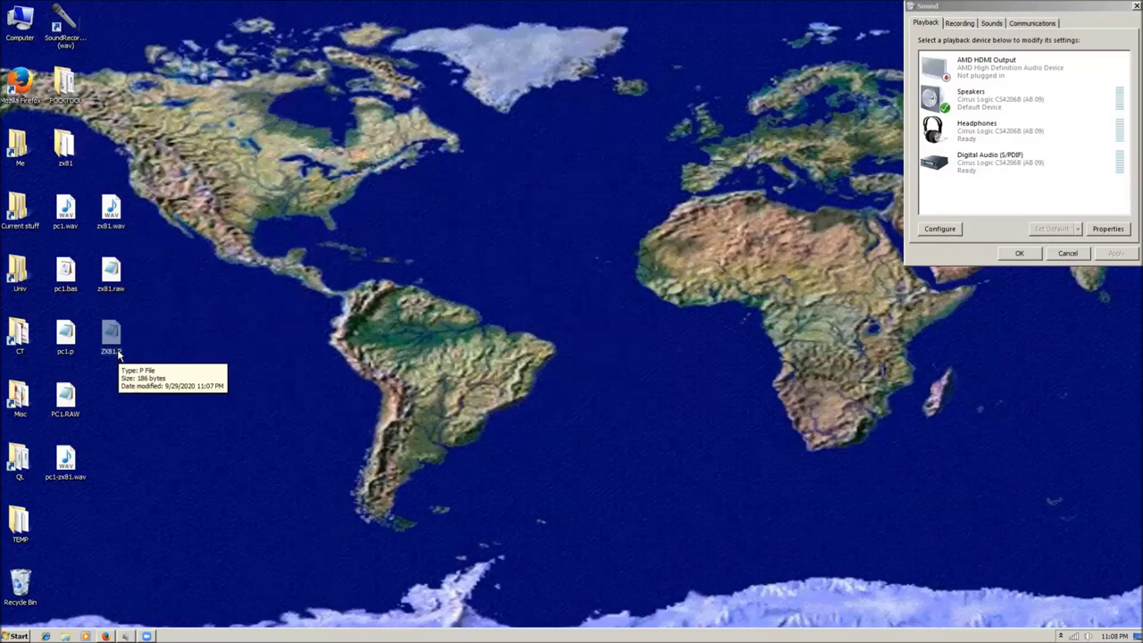
Open a Windows command prompt by running cmd.
left_click(17, 635)
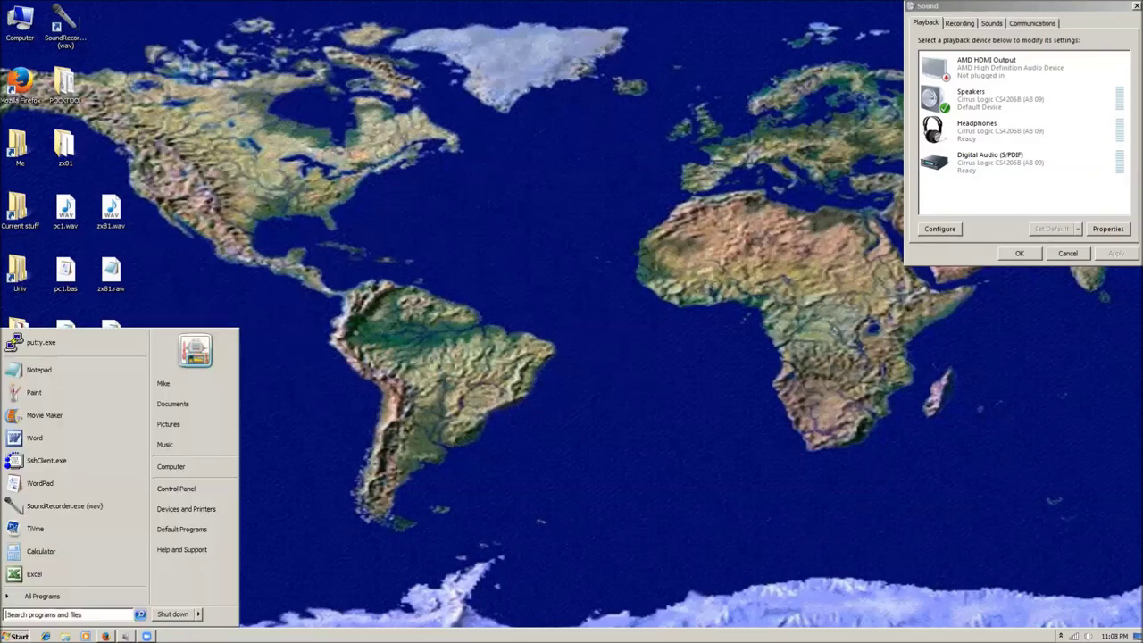
type("cmd")
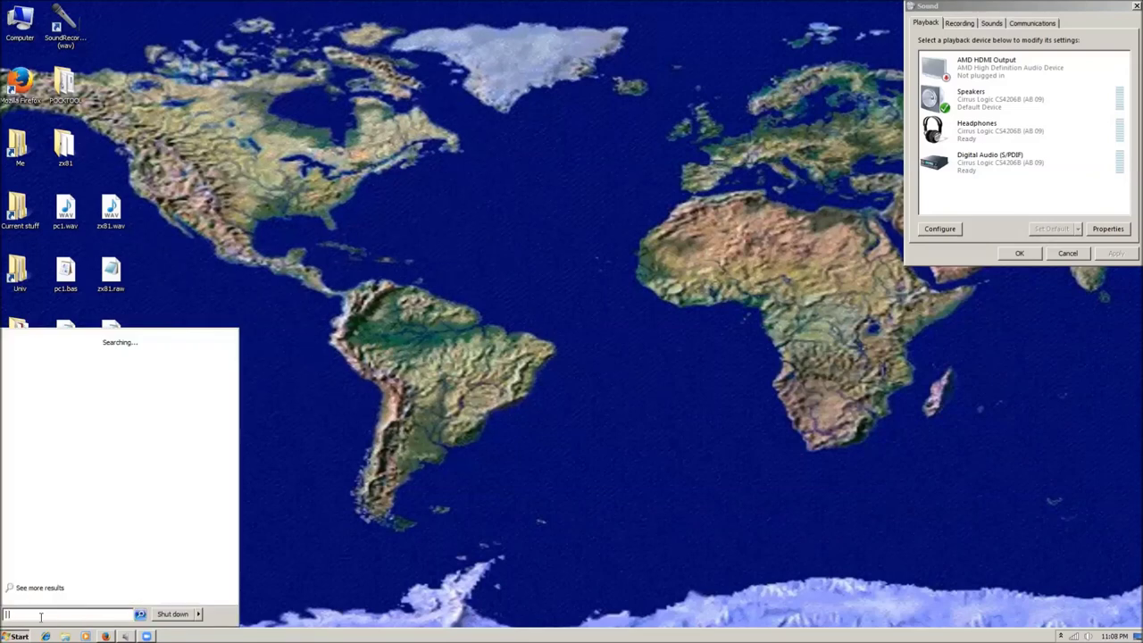
key("Return")
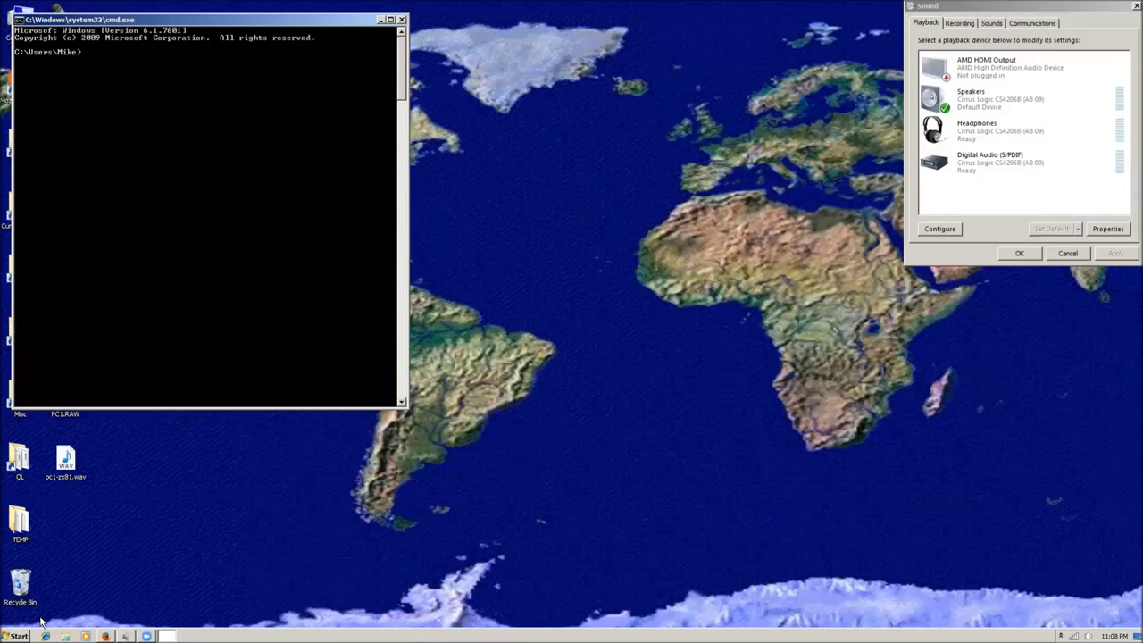
Move the command prompt window clear of the desktop icons and change to the Desktop directory with "cd Desktop".
left_click_drag(152, 22, 278, 53)
type("zx")
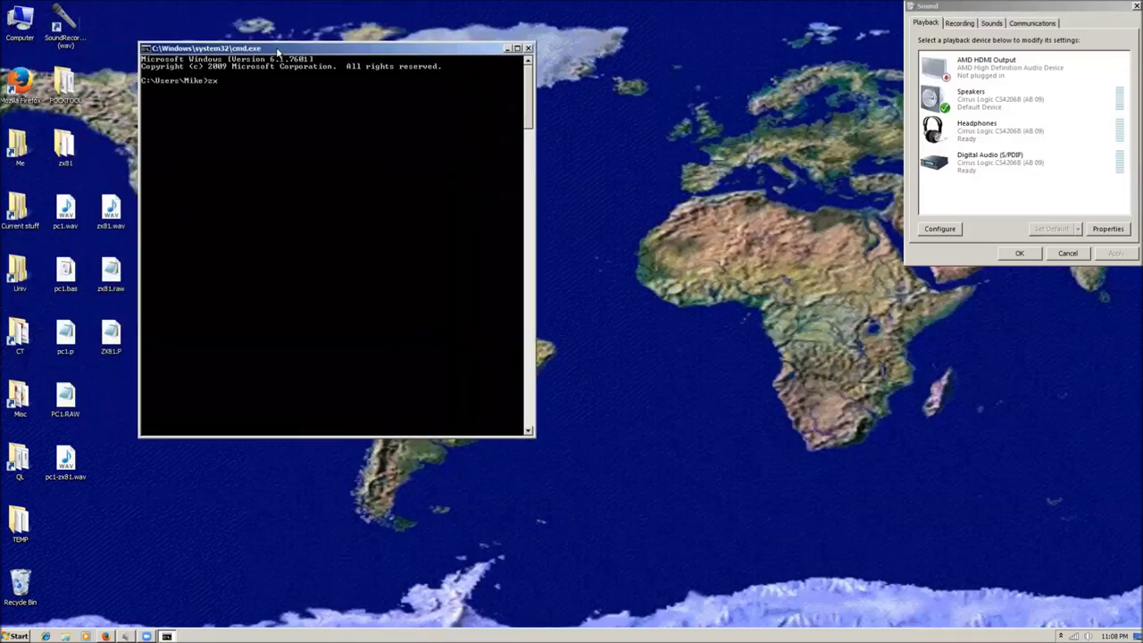
key("BackSpace")
key("BackSpace")
type("cd Desktop")
key("Return")
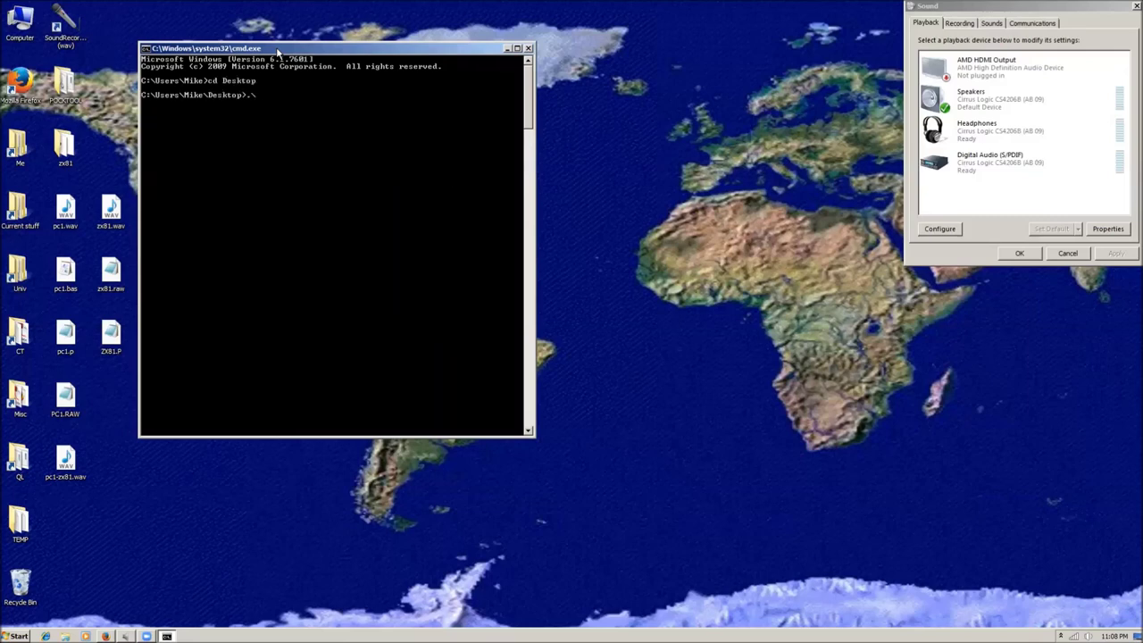
Convert the P file to a BASIC text listing by running ".\zx81\p2text.exe ZX81.P > zx81.bas".
type("81\\p")
key("Tab")
type("zx81.")
key("Tab")
type("> zx81.bas")
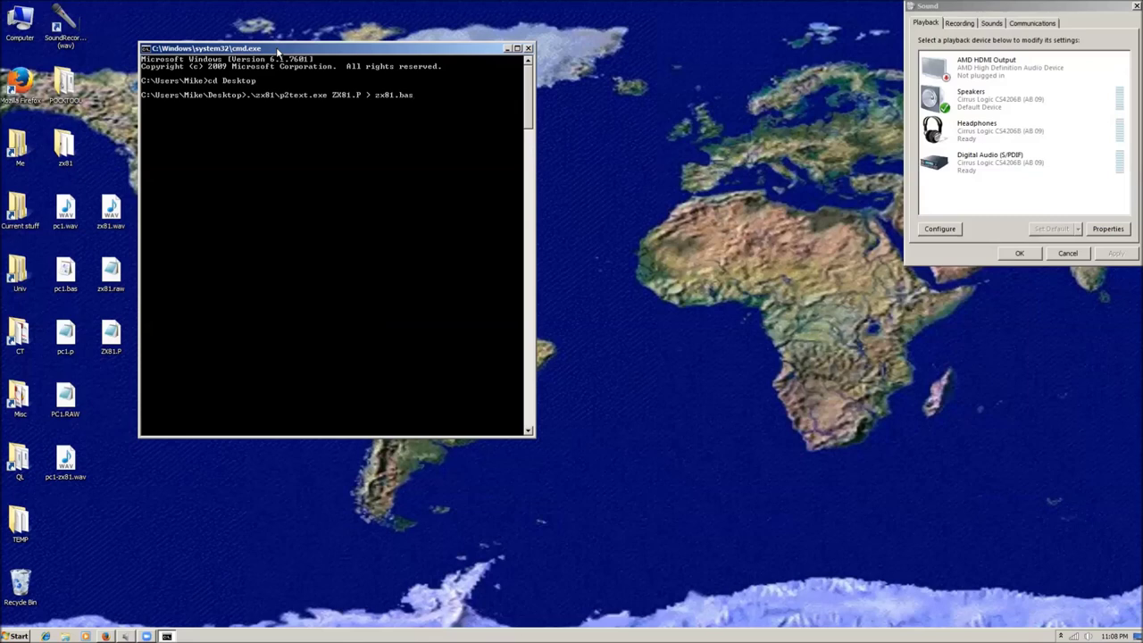
key("Return")
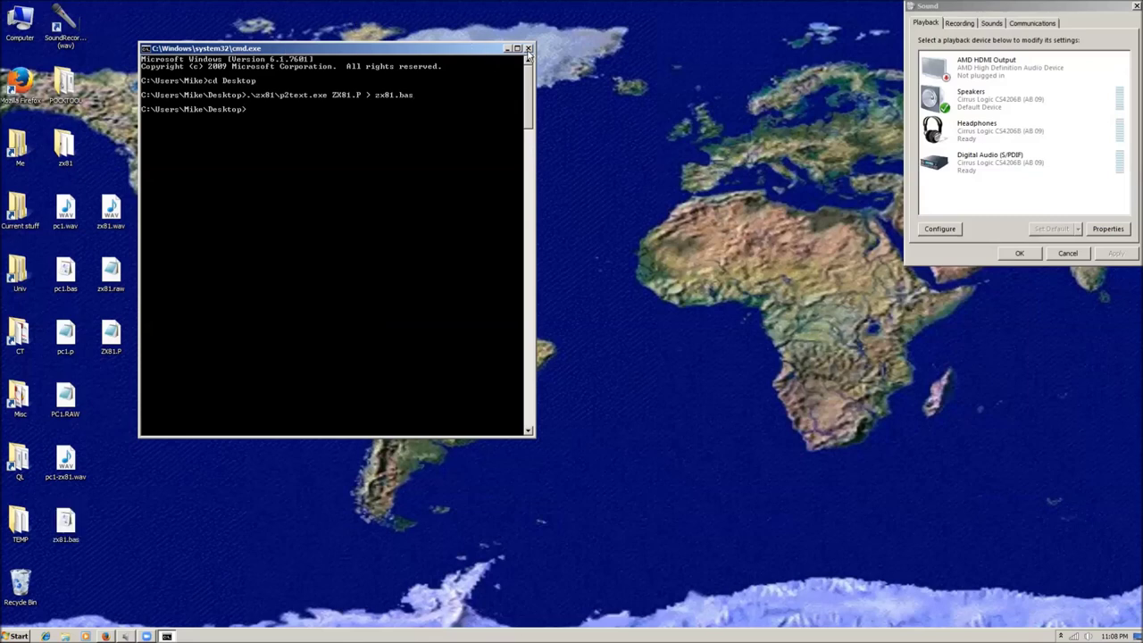
Close the command prompt, place the zx81.bas icon below ZX81.P on the desktop, and open the listing to check it before closing it.
left_click(527, 48)
left_click_drag(65, 525, 112, 395)
double_click(111, 395)
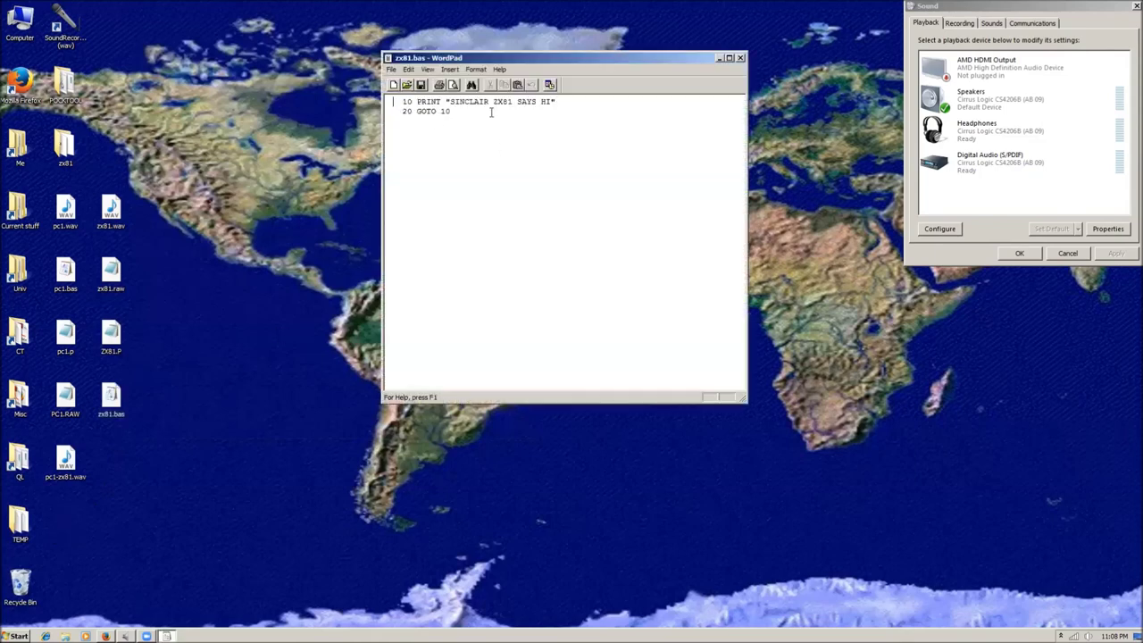
left_click(740, 59)
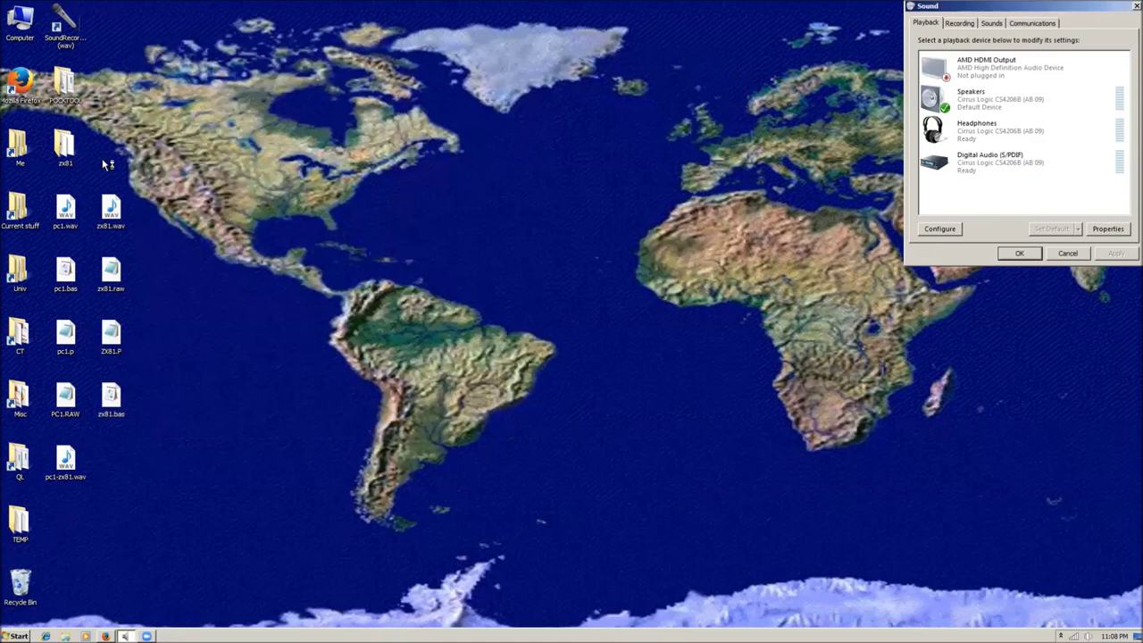
Run bas2wav.cmd from the POCKTOOL folder for the SHARP PC-1211, using zx81.bas on the Desktop as the source file.
double_click(67, 98)
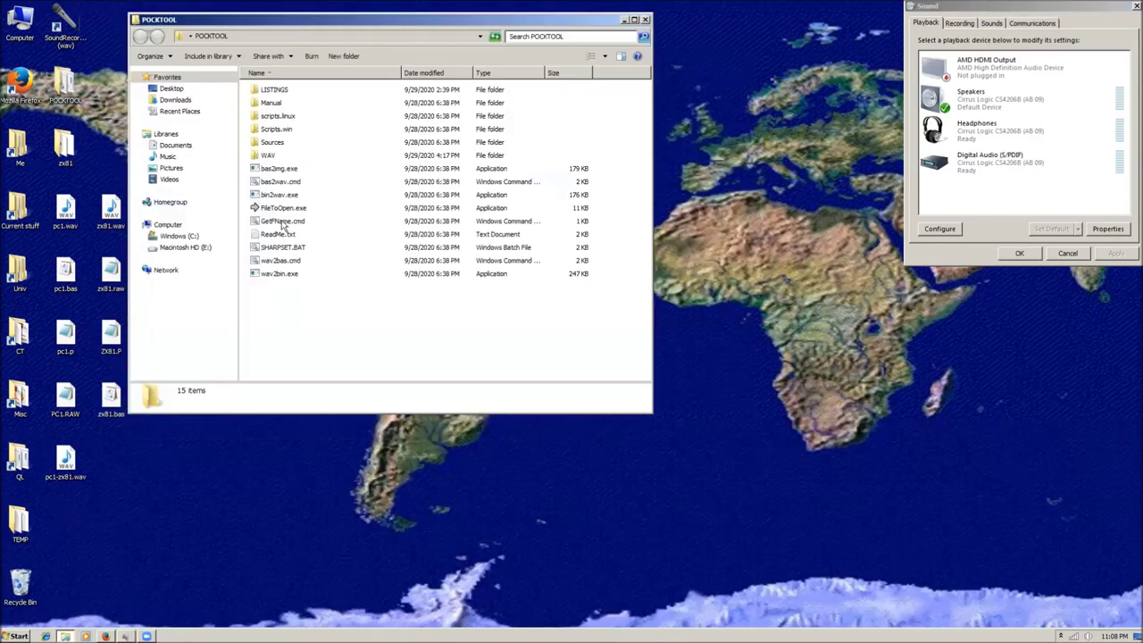
double_click(278, 183)
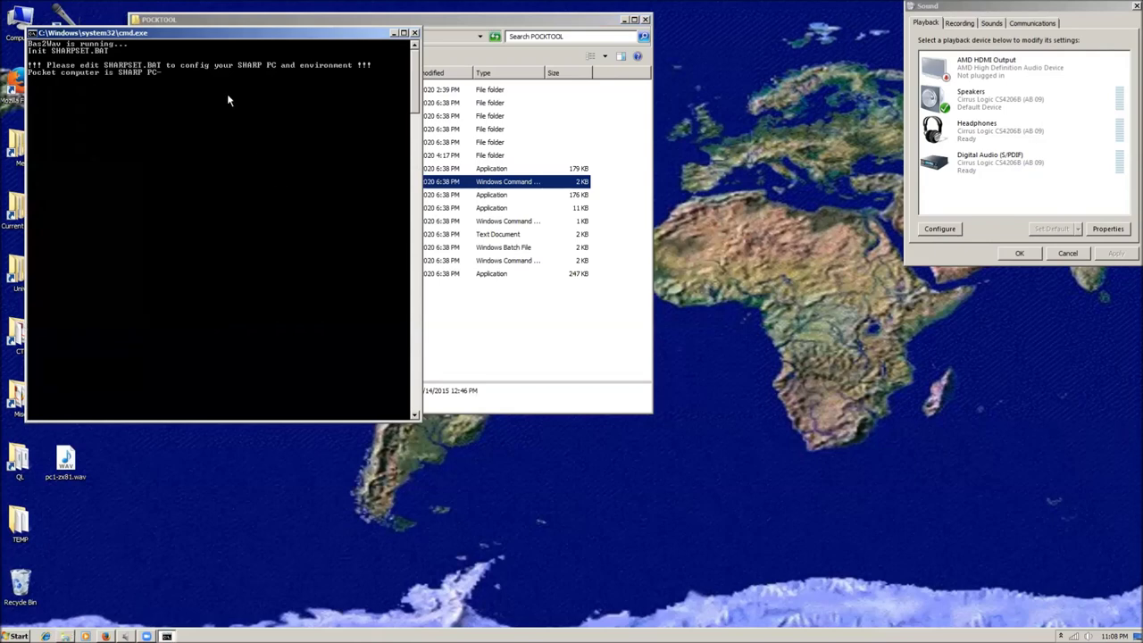
type("1211")
key("Return")
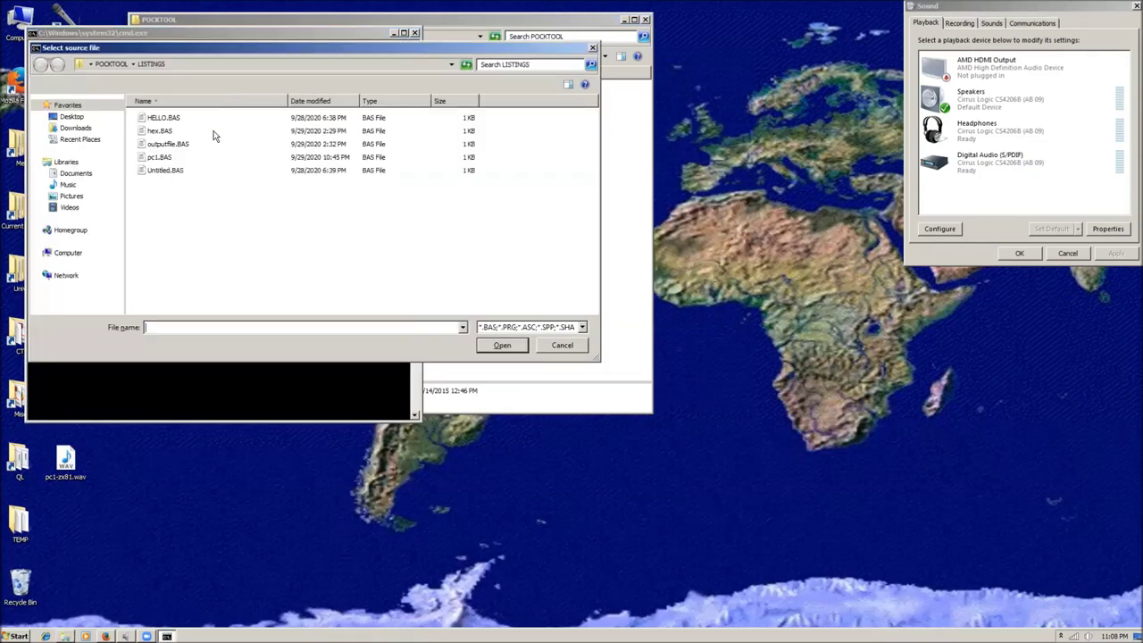
left_click(72, 117)
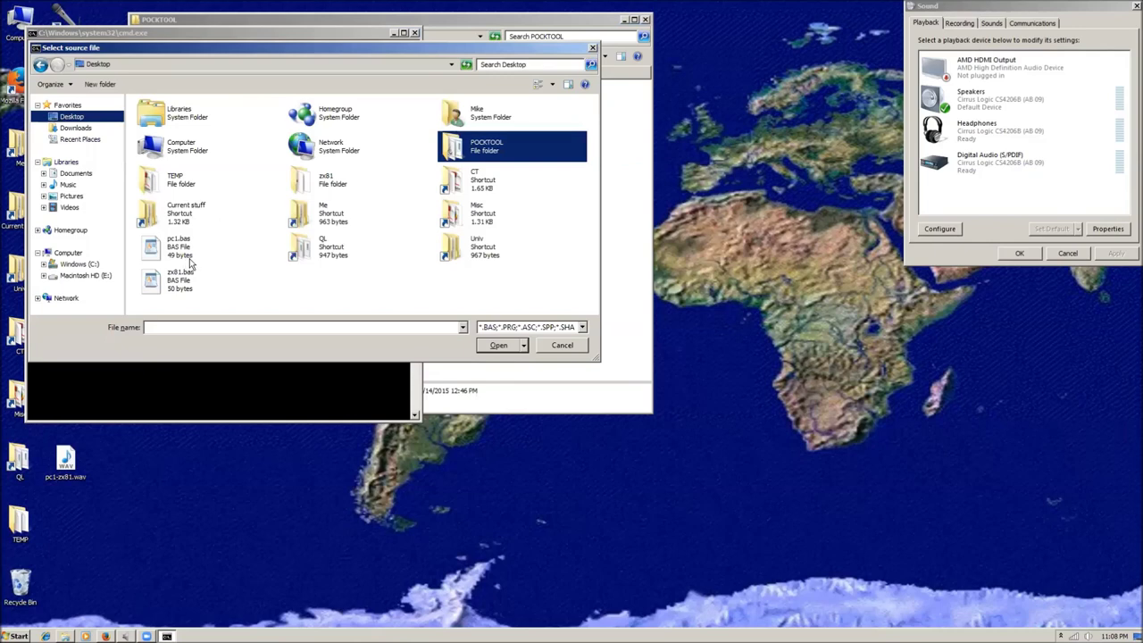
double_click(151, 285)
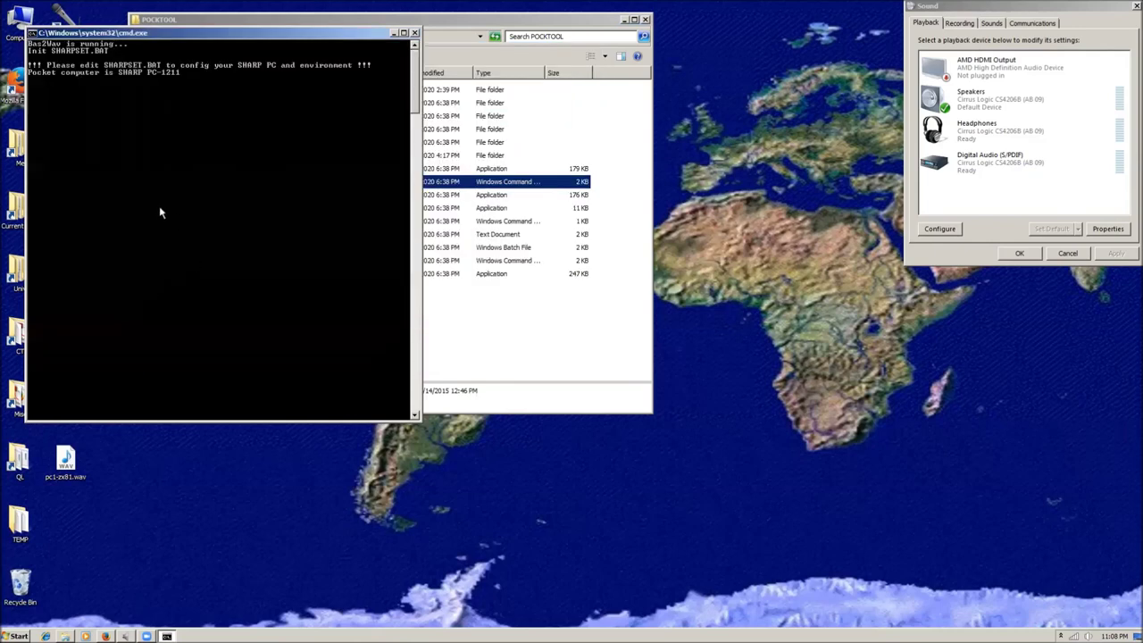
left_click_drag(182, 37, 200, 55)
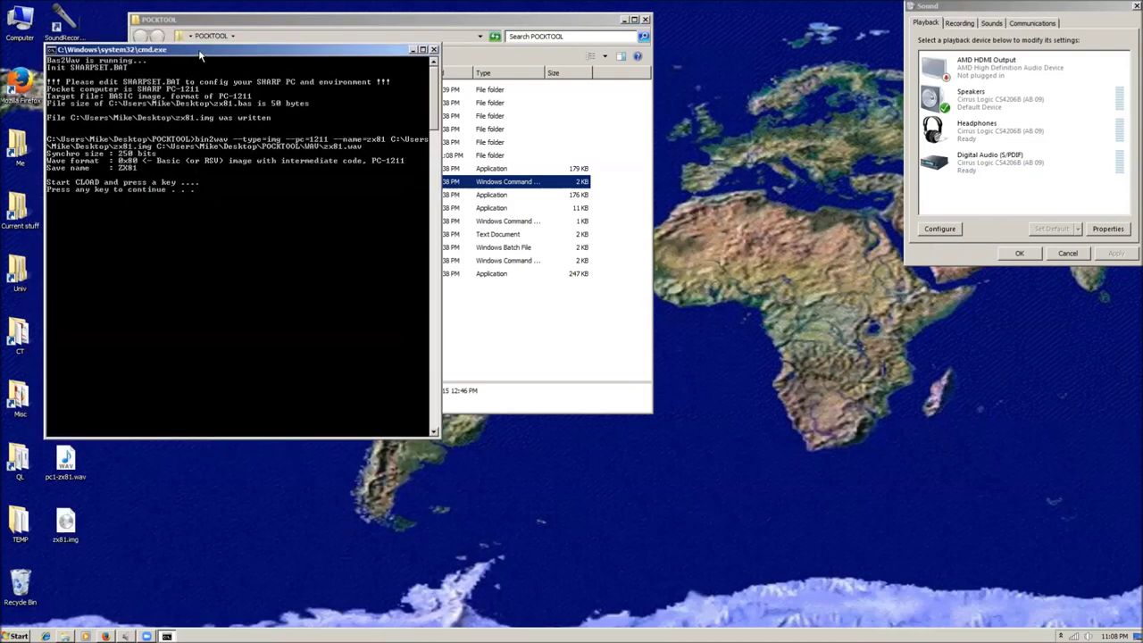